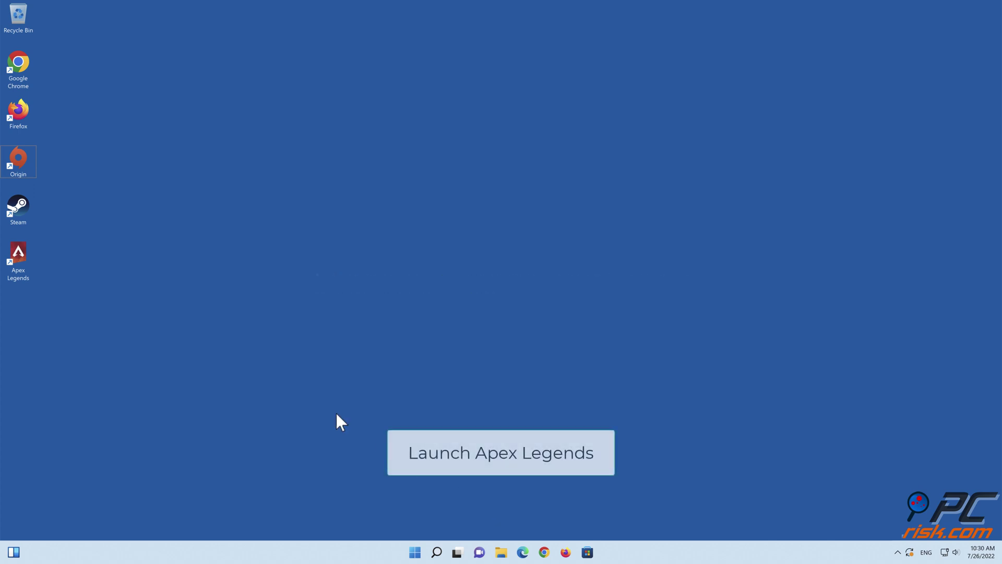
Step: Start Origin and launch Apex Legends from My Game Library
double_click(20, 170)
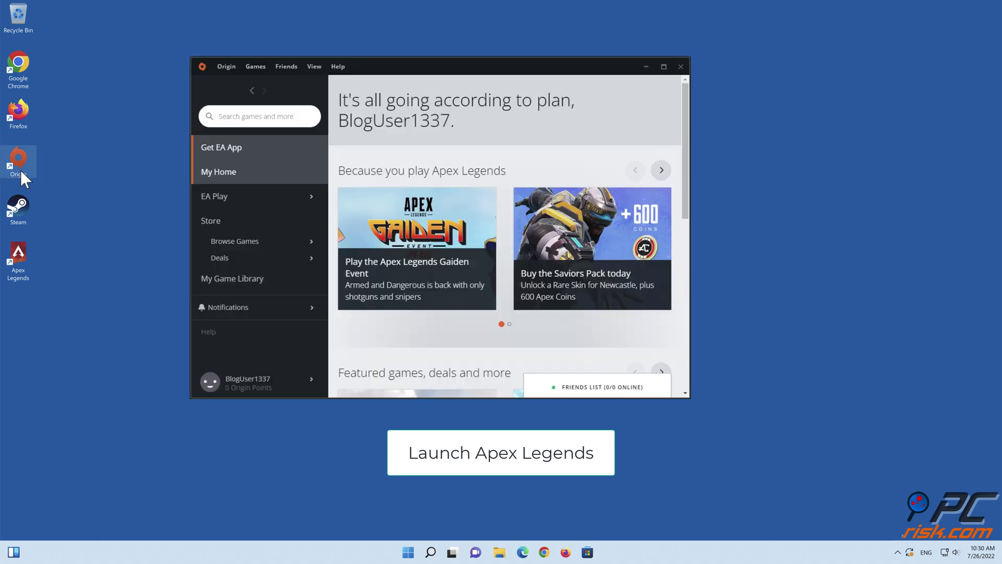
left_click(231, 282)
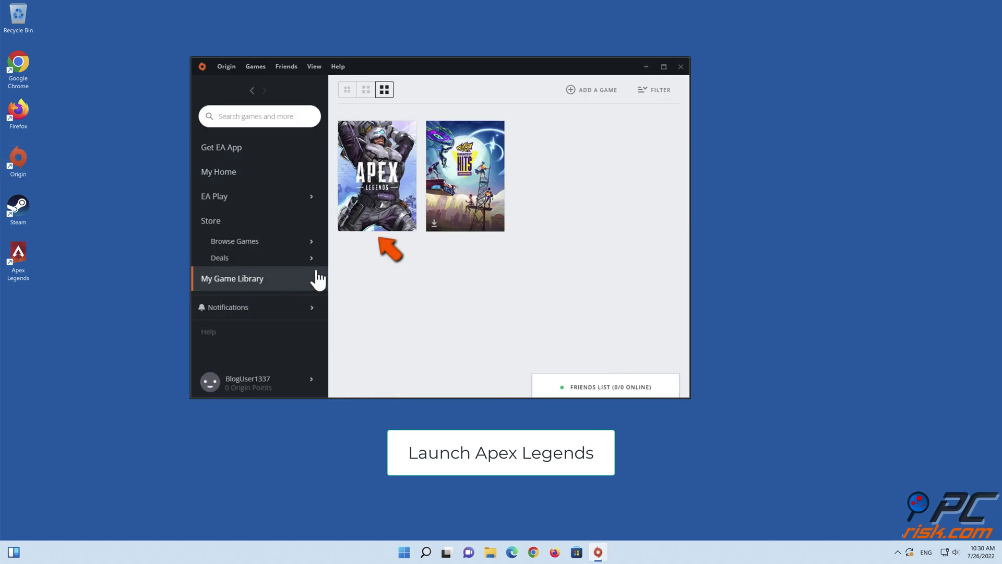
left_click(375, 184)
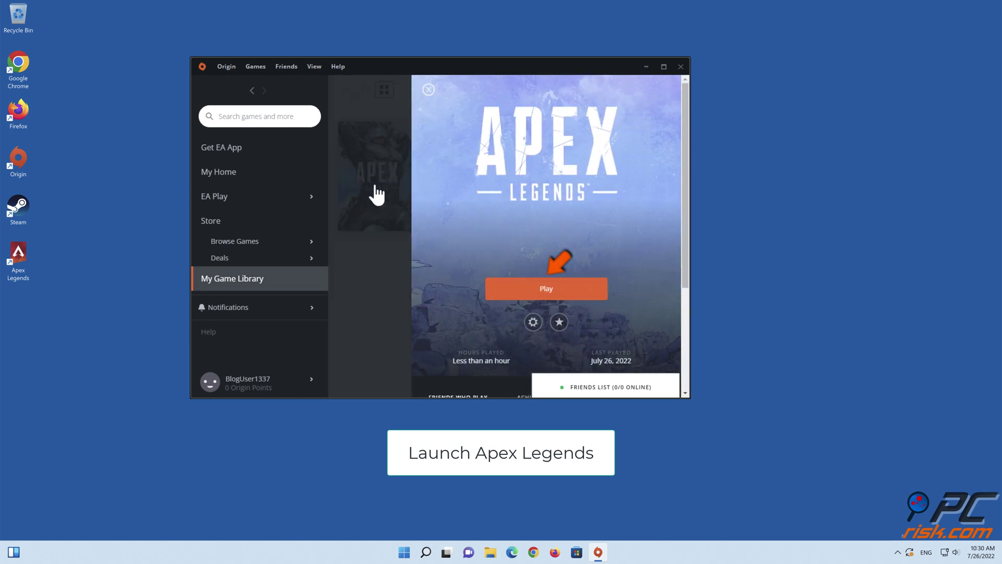
left_click(547, 290)
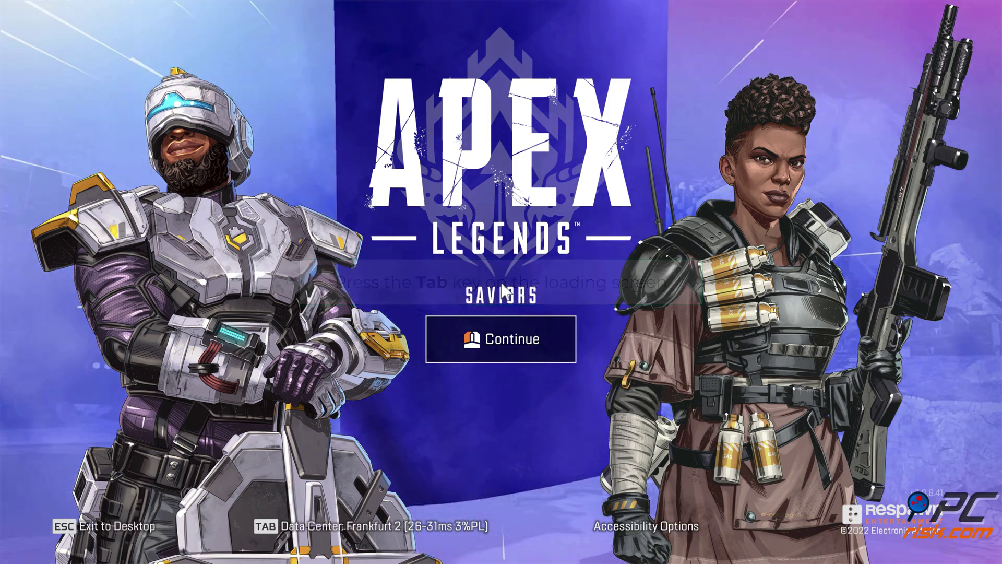
Step: Change the Apex Legends data center from Frankfurt 2 to Frankfurt 1
key("Tab")
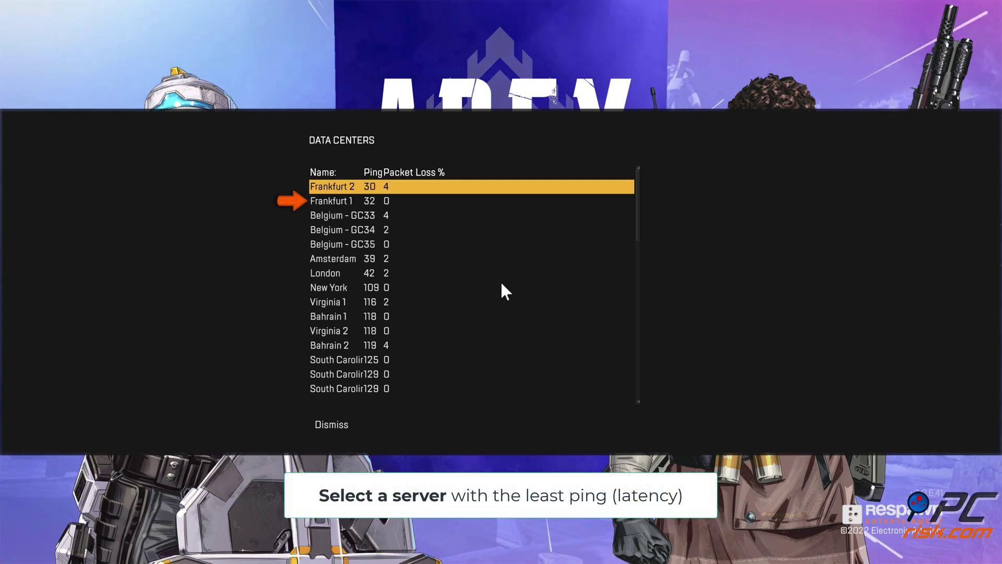
left_click(343, 202)
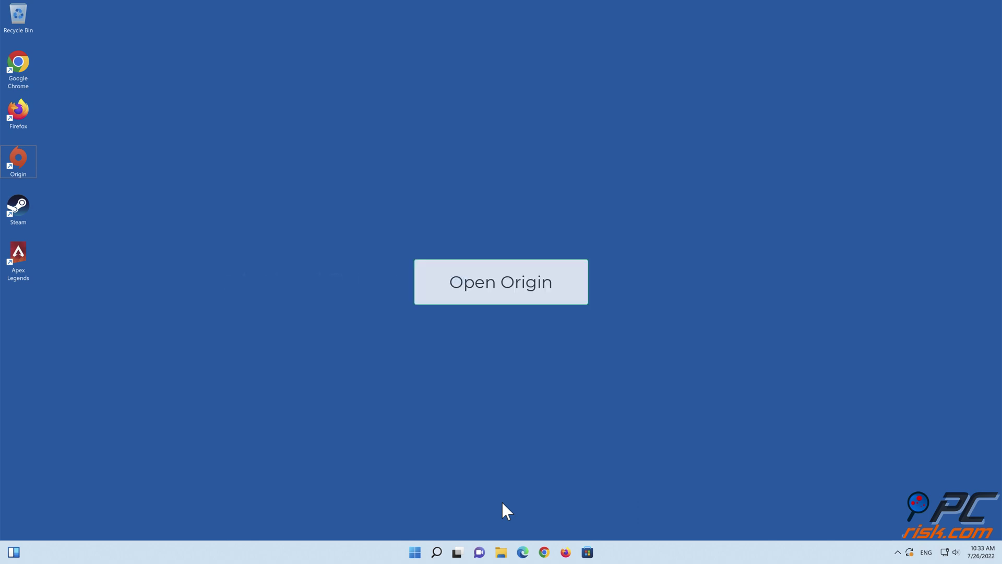
Step: Reopen Origin and run Repair on Apex Legends from My Game Library
double_click(19, 174)
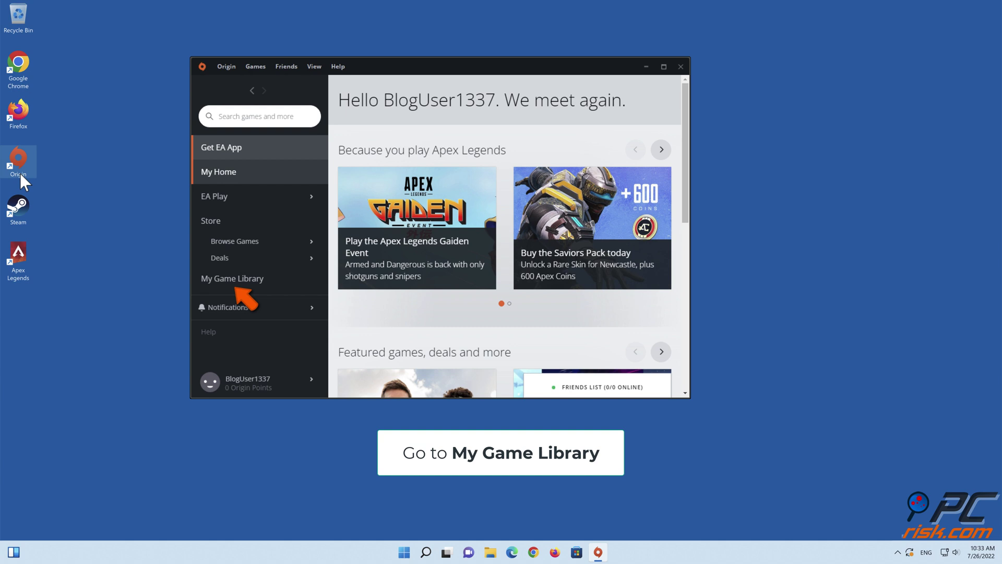
left_click(239, 280)
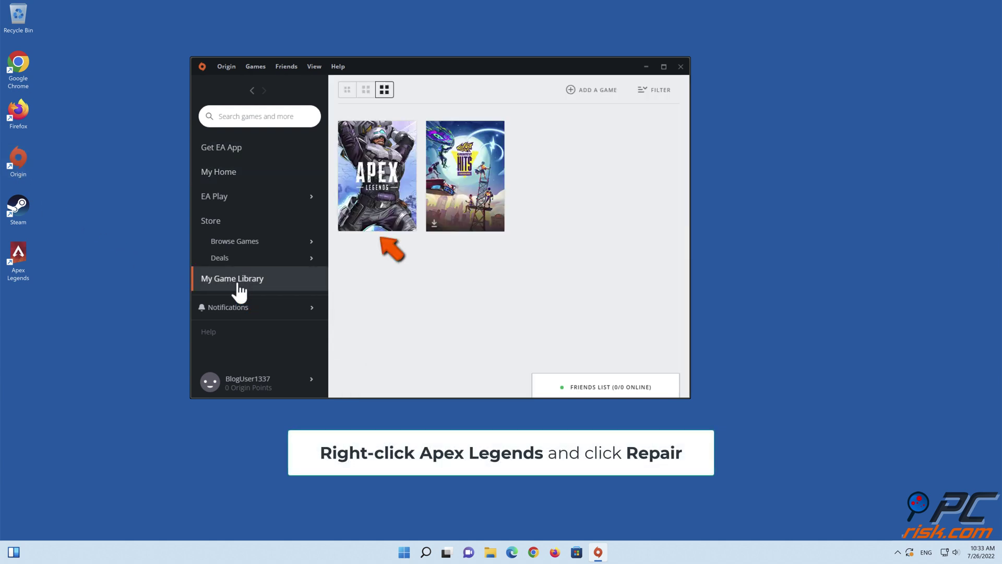
right_click(380, 209)
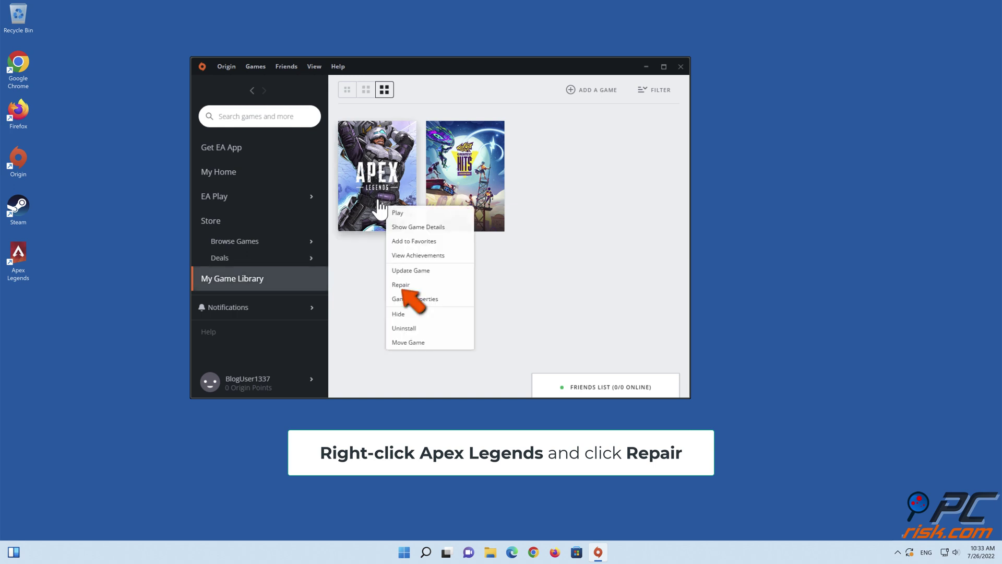
left_click(400, 285)
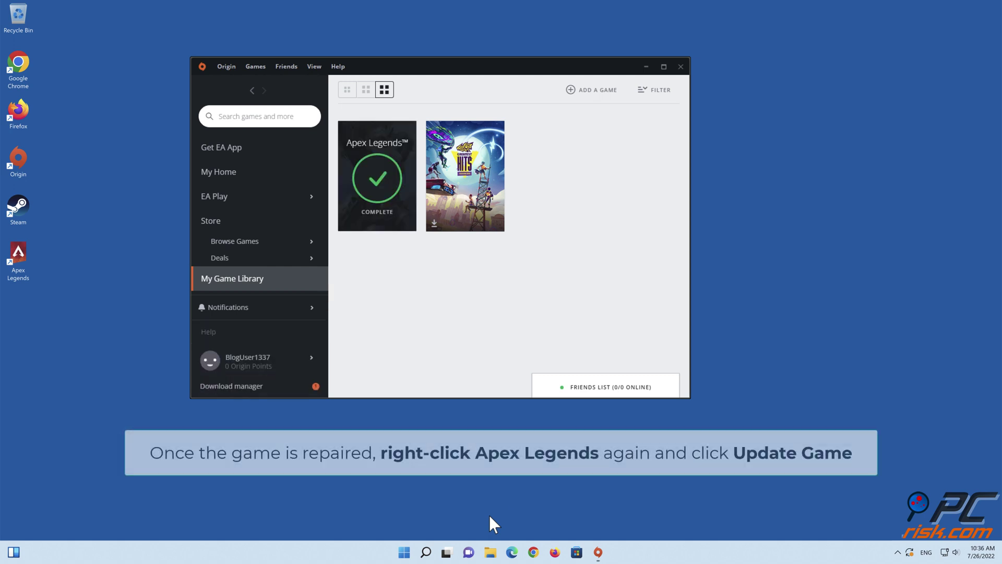
Step: Run Update Game on Apex Legends, dismiss the up-to-date notice, and exit Origin
right_click(383, 224)
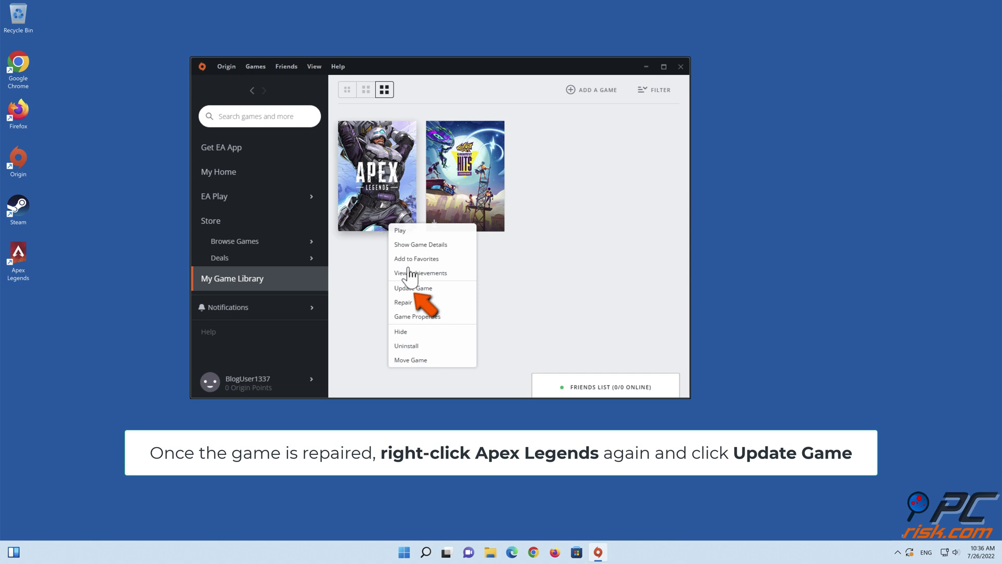
left_click(417, 291)
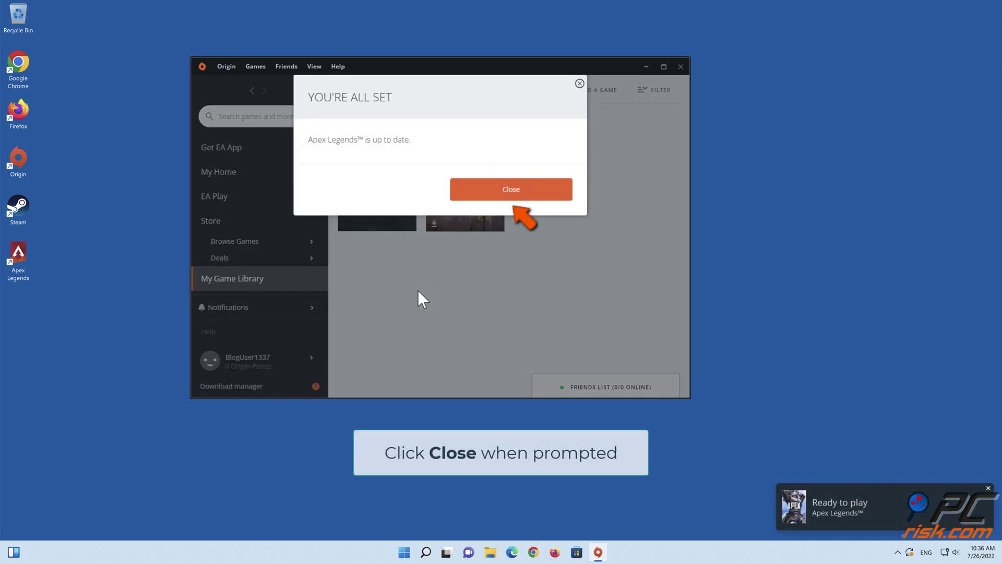
left_click(507, 201)
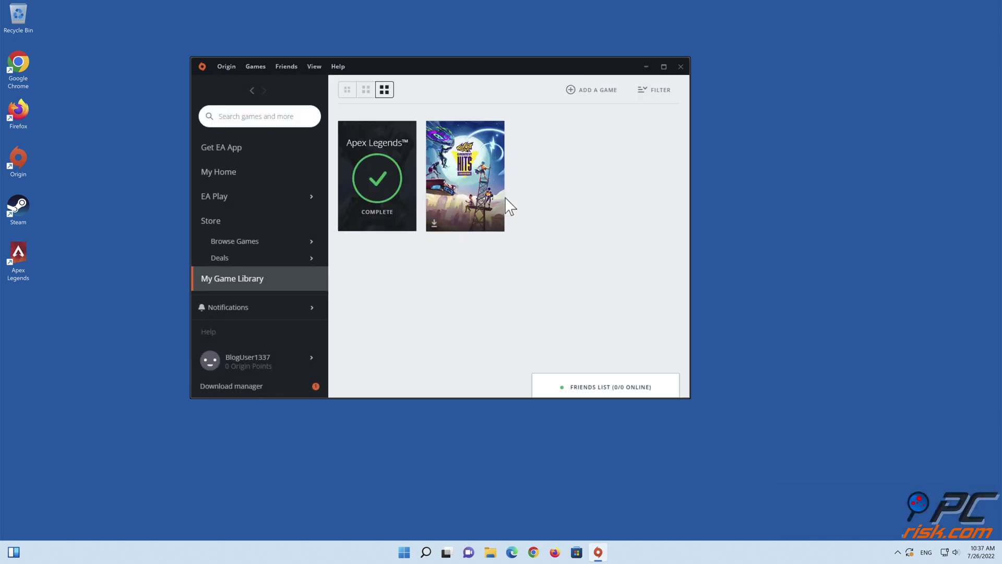
left_click(681, 67)
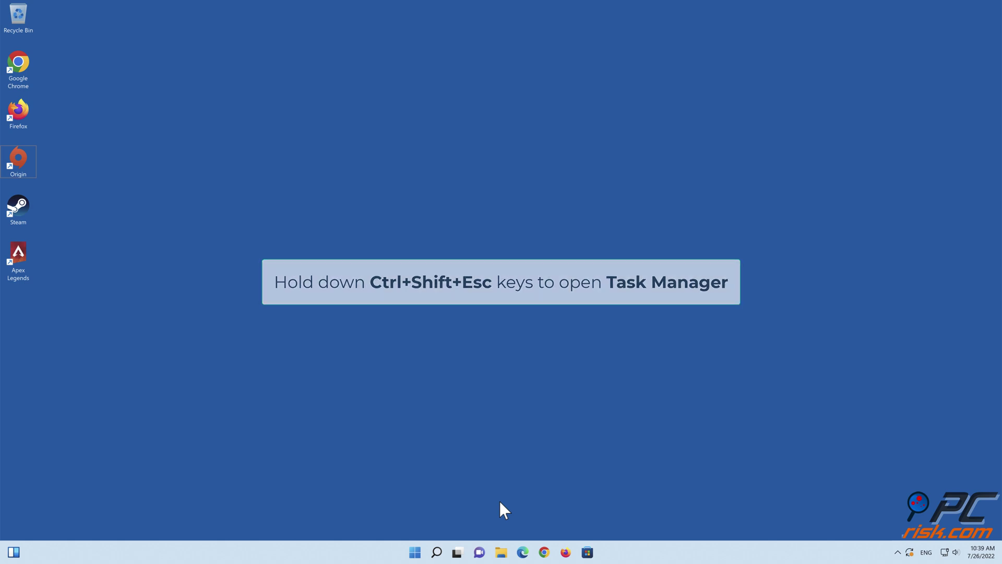
Step: Restart the Windows Explorer process from Task Manager's Processes list
key("ctrl+shift+Escape")
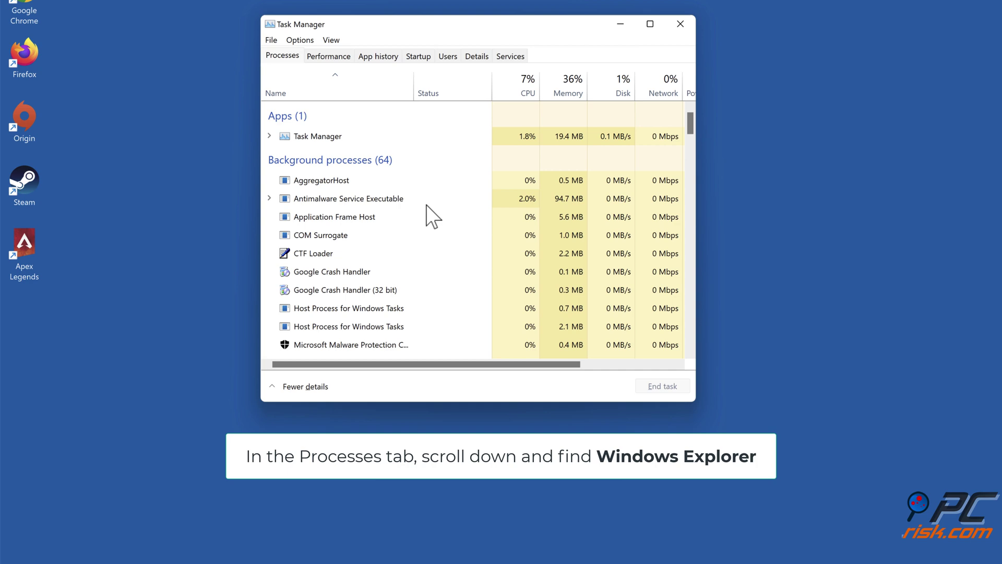
scroll(428, 196, "down", 20)
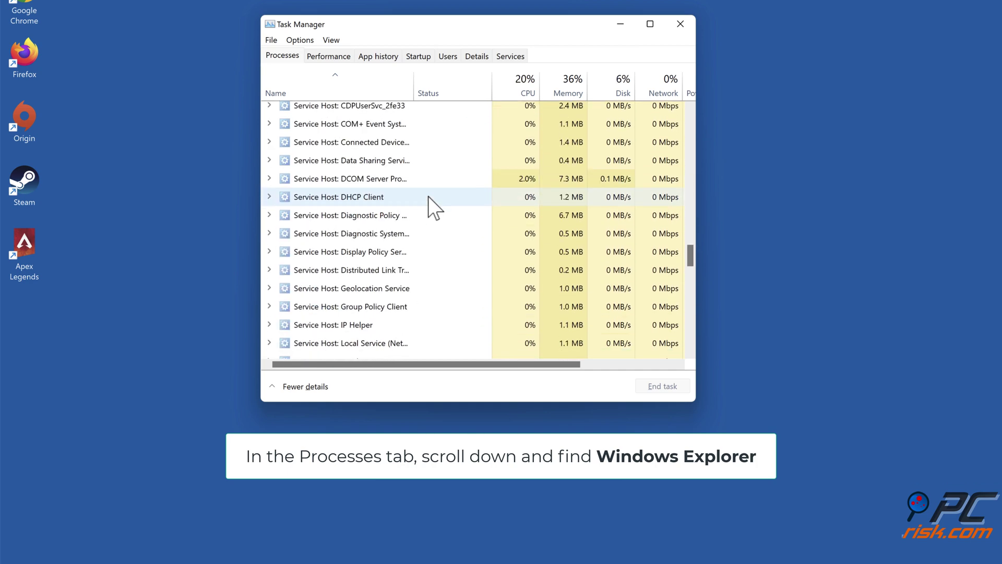
scroll(428, 196, "down", 15)
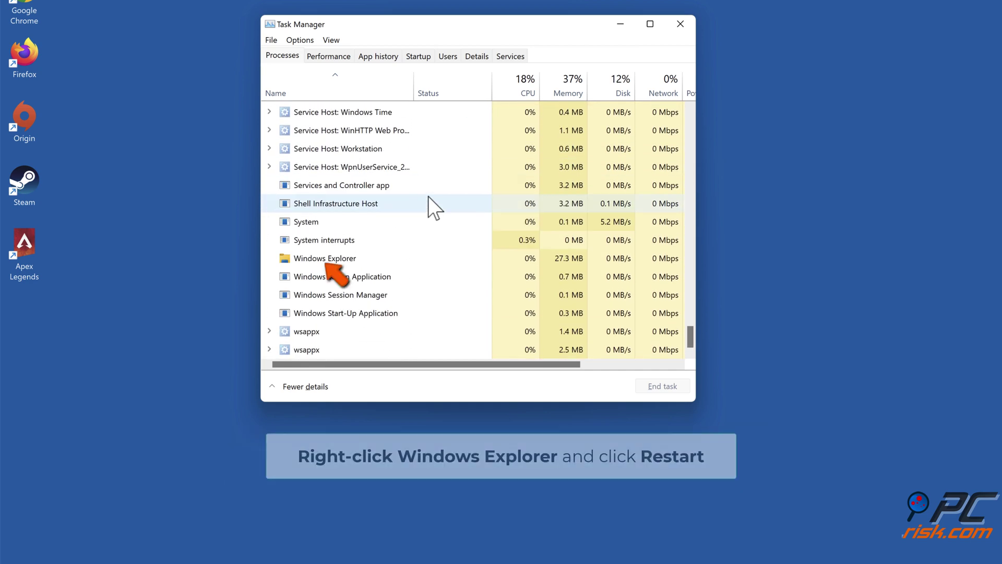
right_click(328, 260)
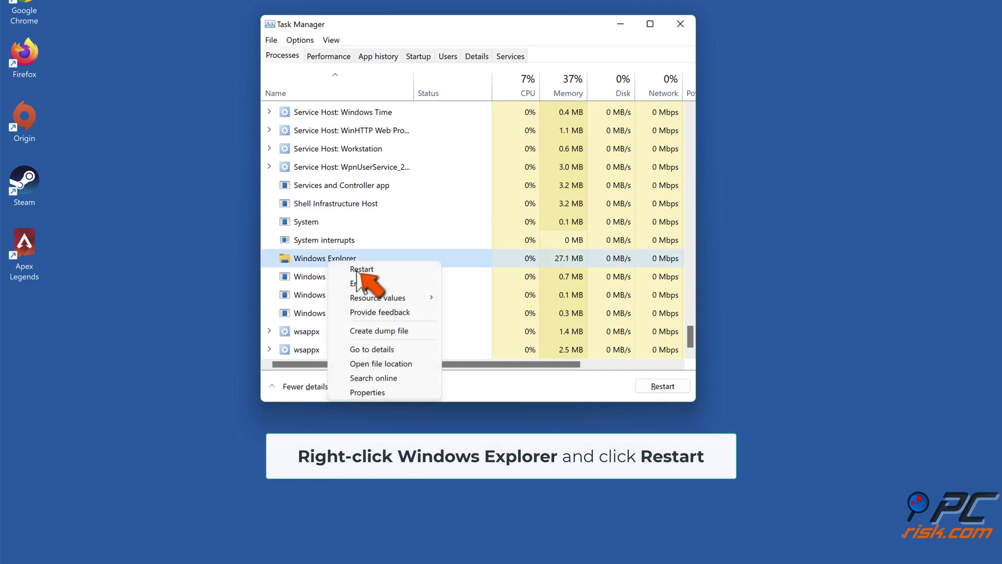
left_click(362, 270)
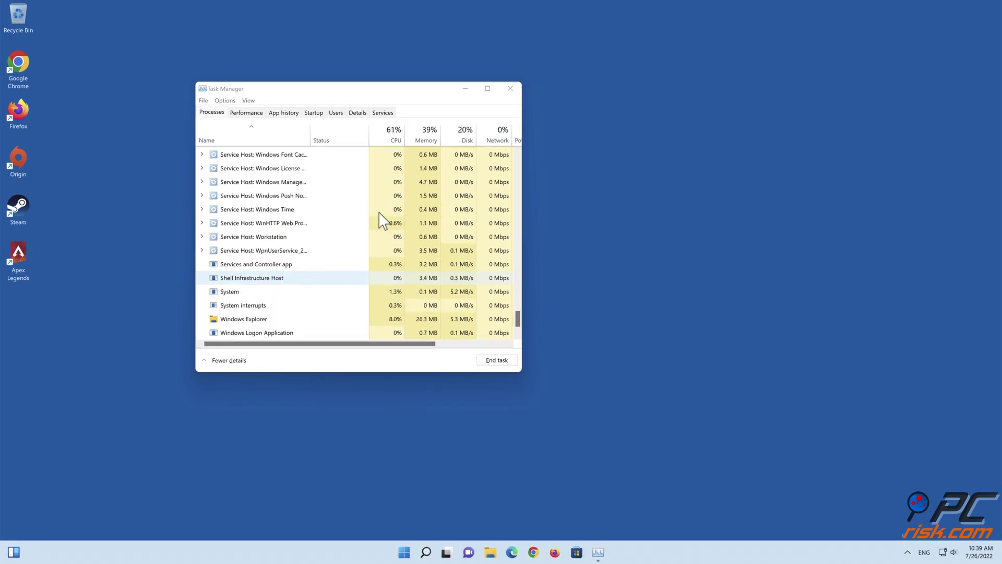
Step: Close the Task Manager window
left_click(510, 89)
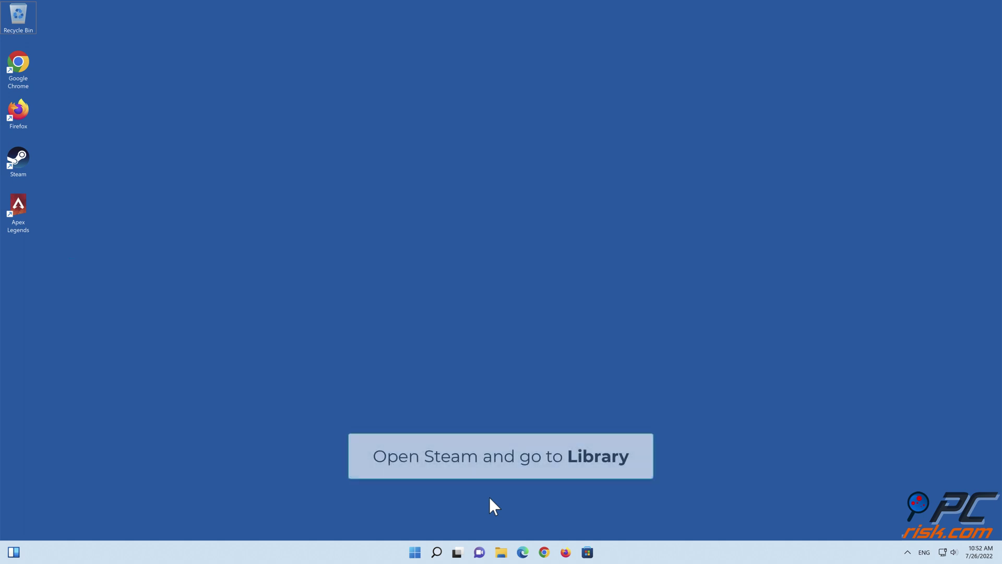
Step: Uninstall Apex Legends via Steam's Library Manage menu, then exit Steam
double_click(25, 168)
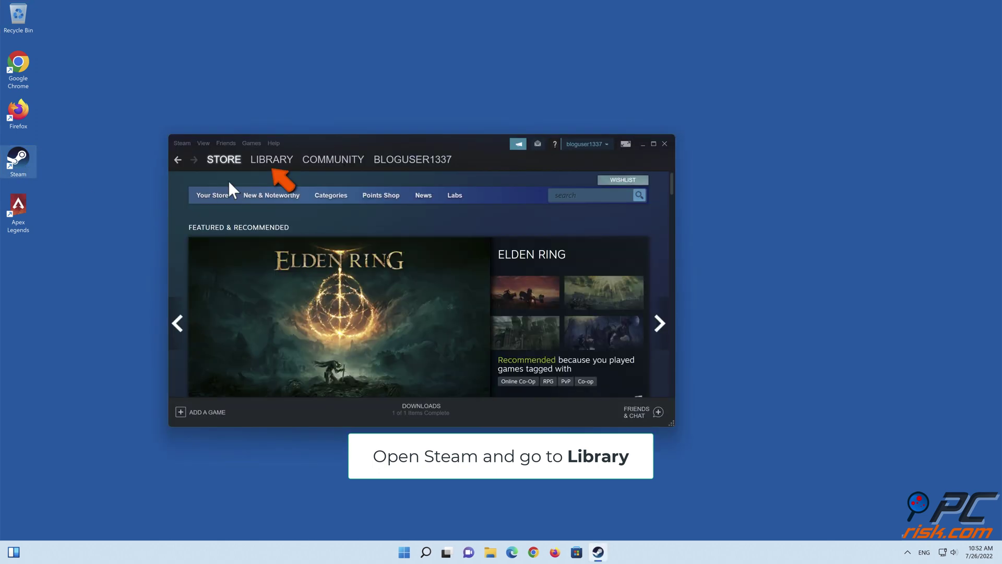
left_click(273, 161)
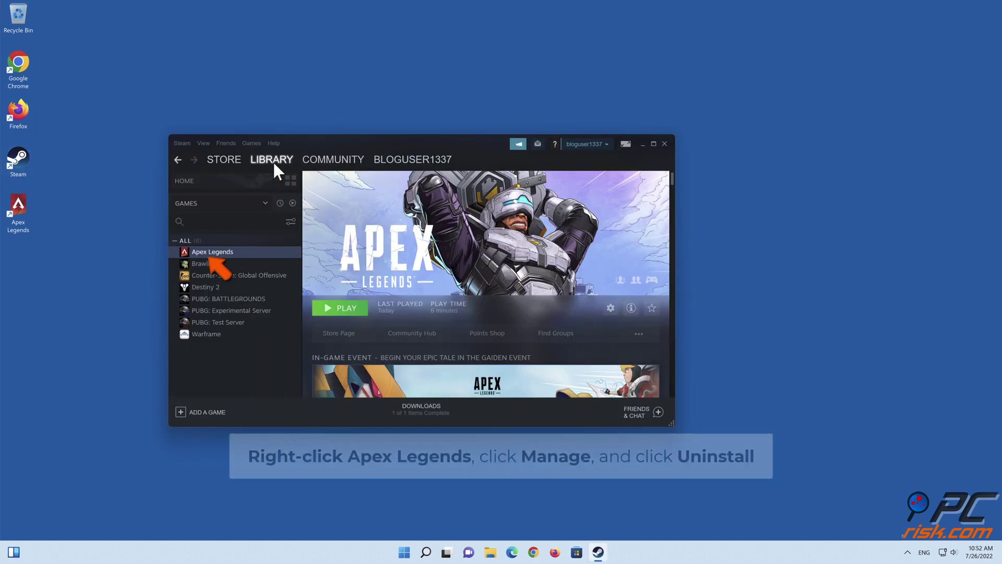
right_click(209, 255)
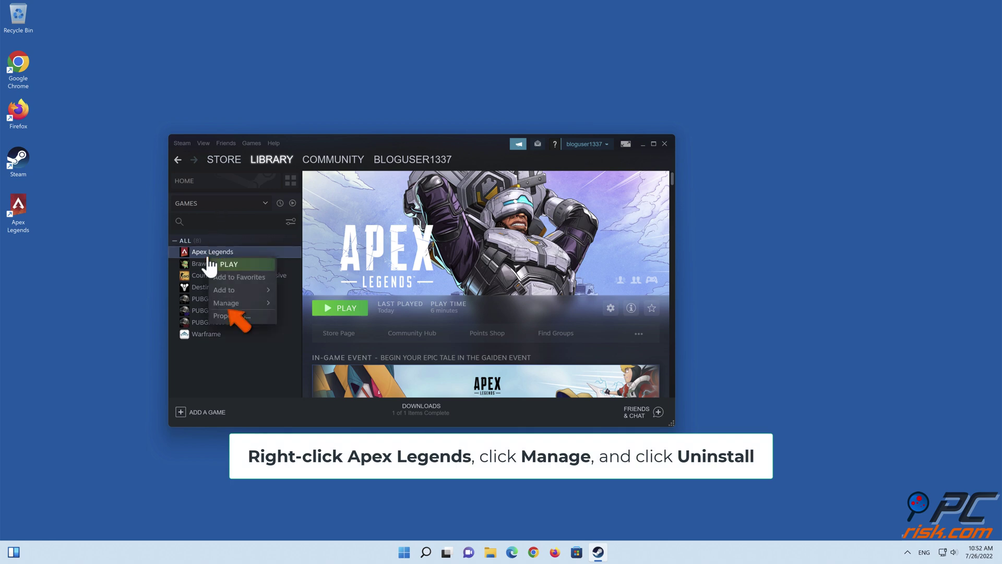
left_click(226, 304)
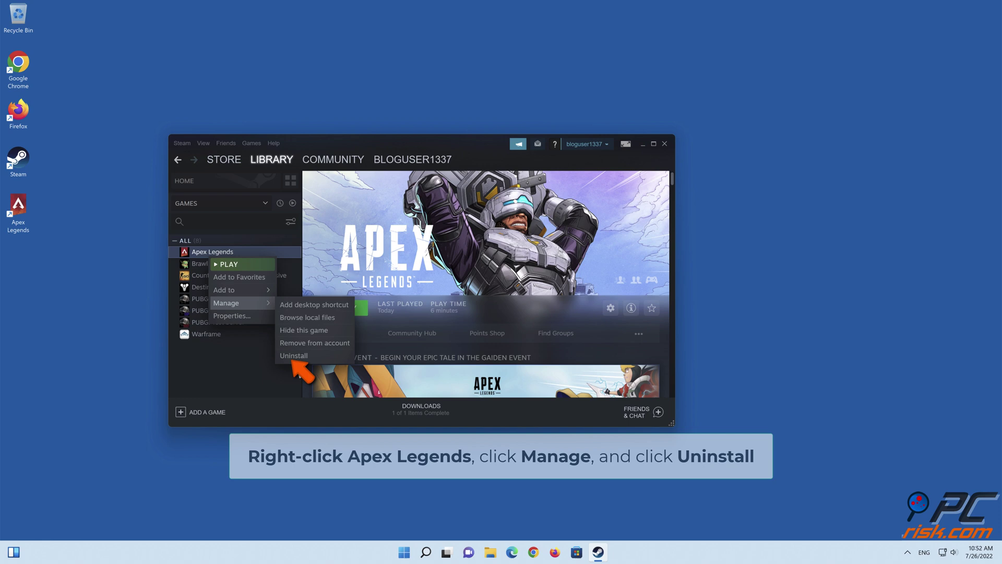
left_click(292, 357)
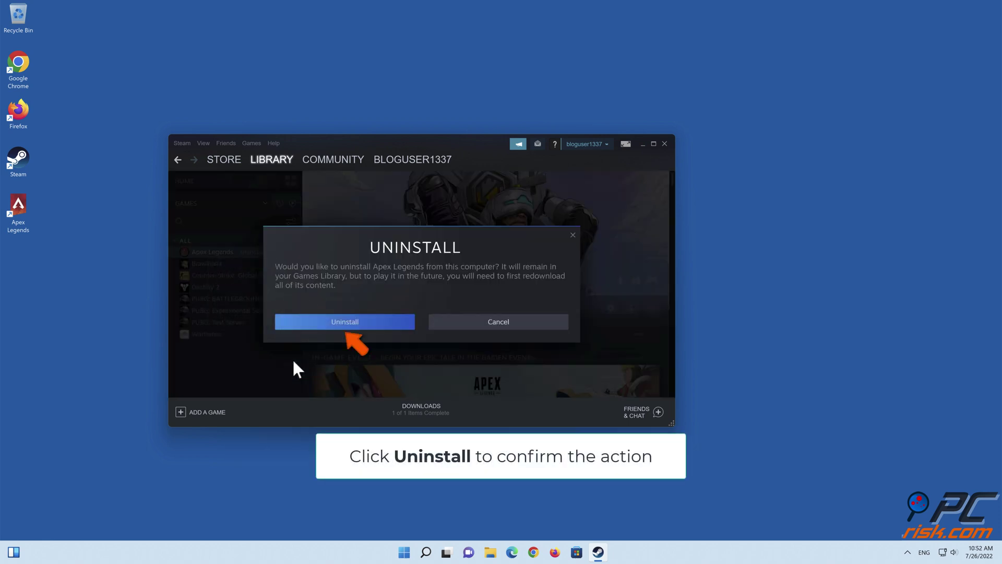
left_click(345, 325)
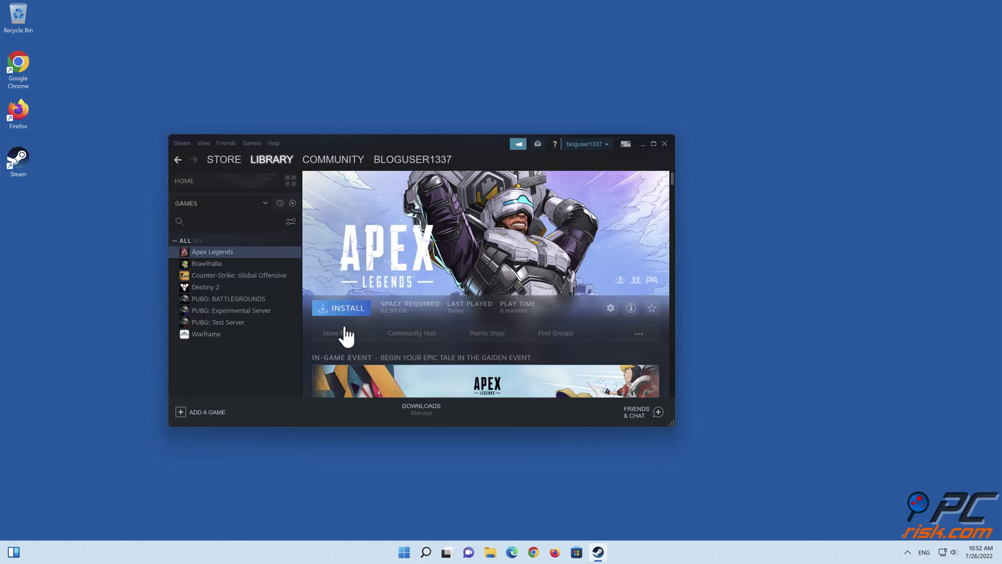
left_click(668, 143)
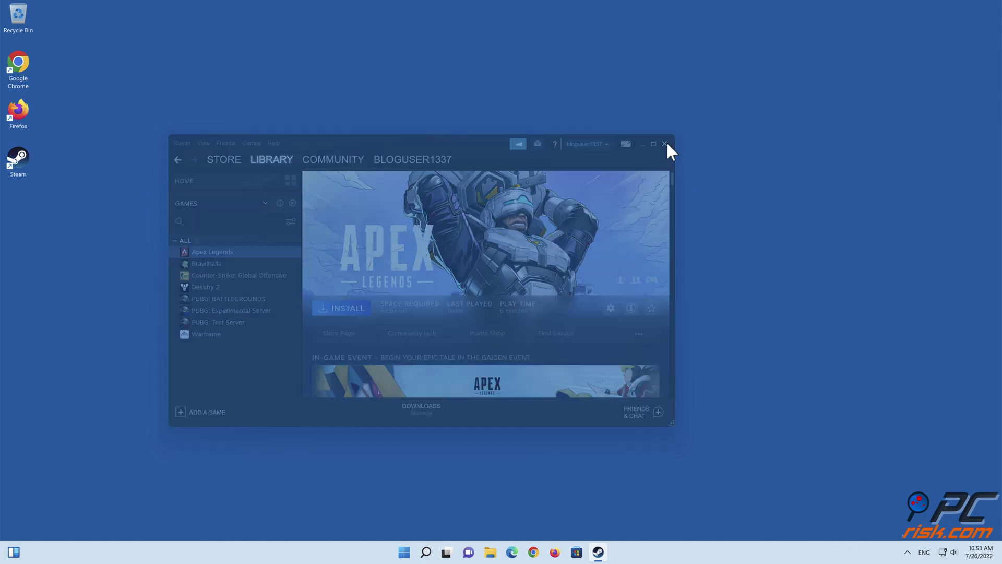
Step: Download the Windows installer OriginThinSetup.exe from the Origin website in Edge, then close Edge
left_click(522, 551)
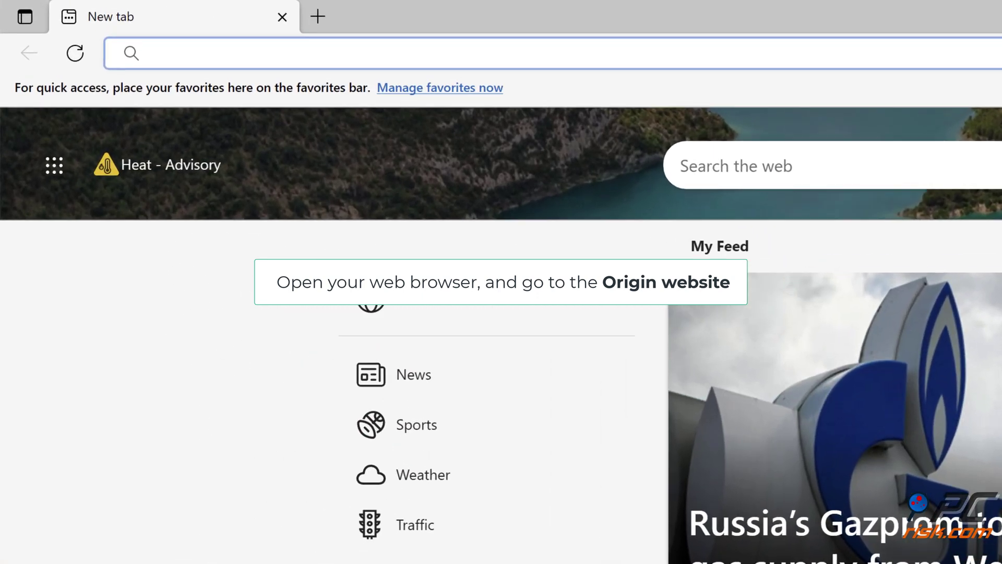
type("https://www.origin.com/usa/en-us/store/download")
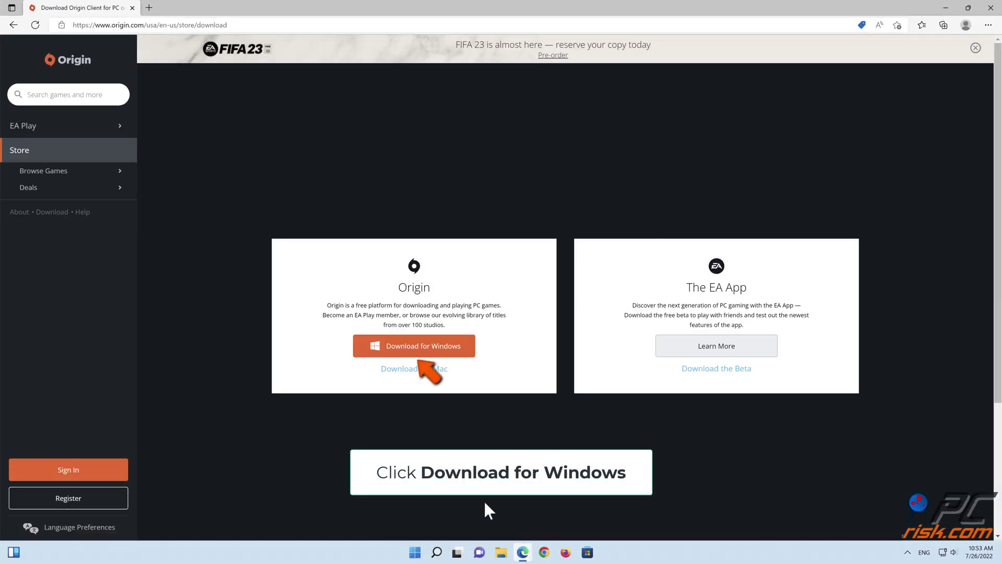
left_click(421, 351)
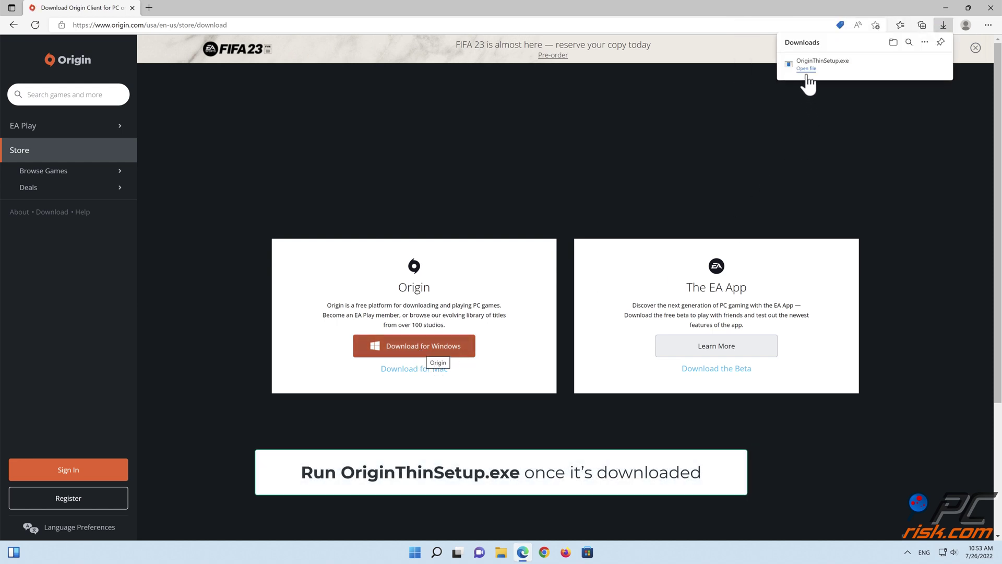
left_click(990, 7)
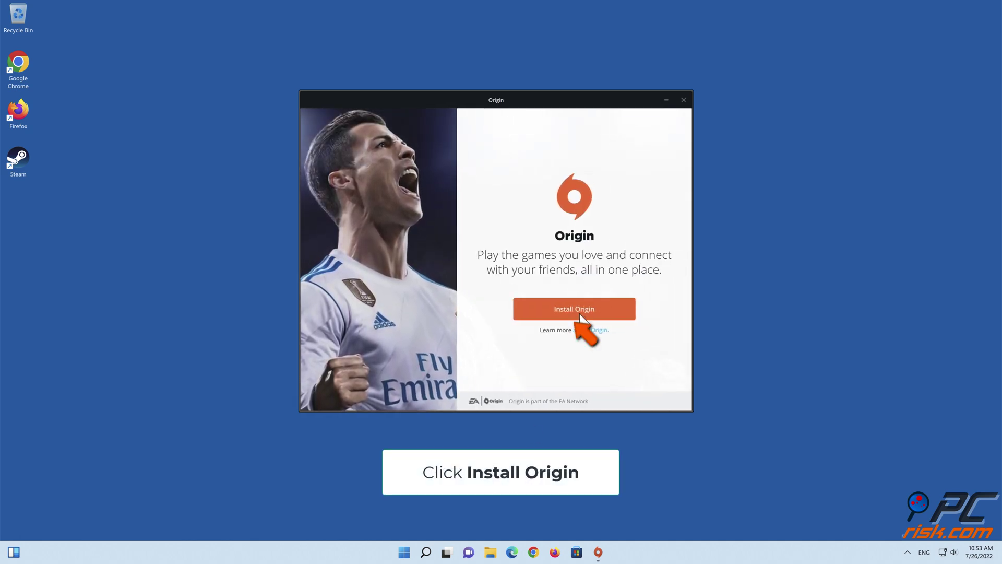
Step: Install Origin with default options after accepting the licence agreement
left_click(574, 314)
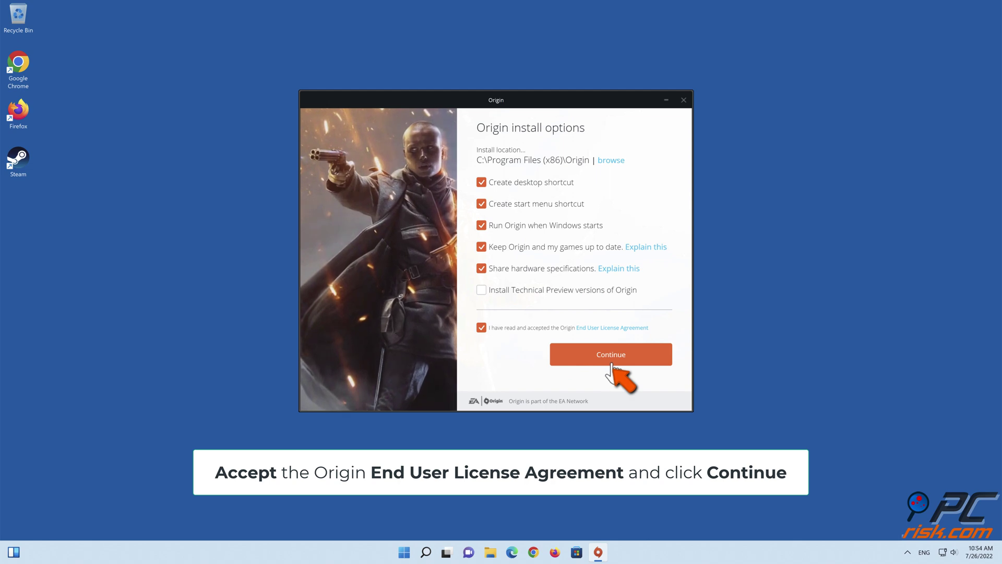
left_click(611, 360)
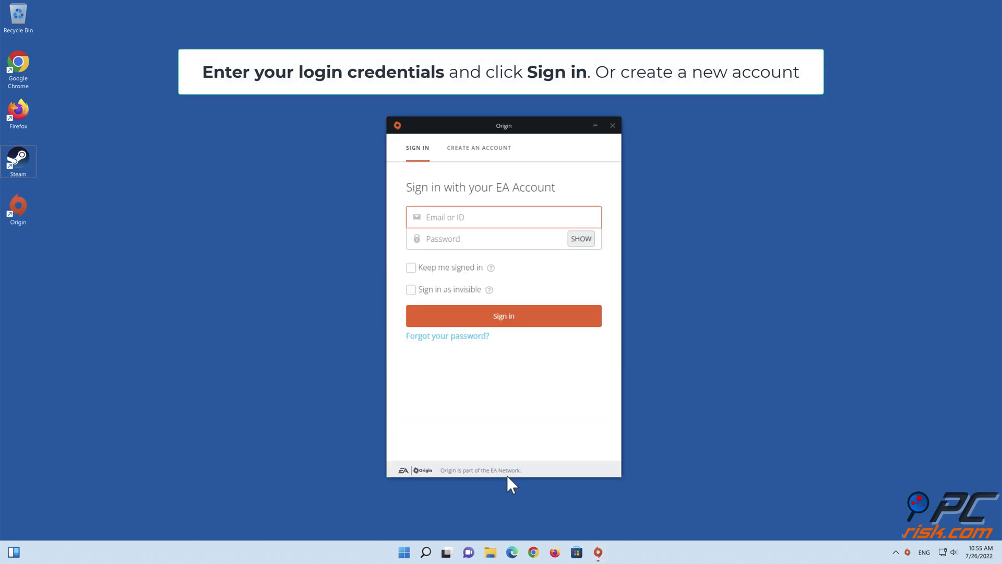
Step: Sign in with the EA account email and password, with Keep me signed in ticked
left_click(461, 218)
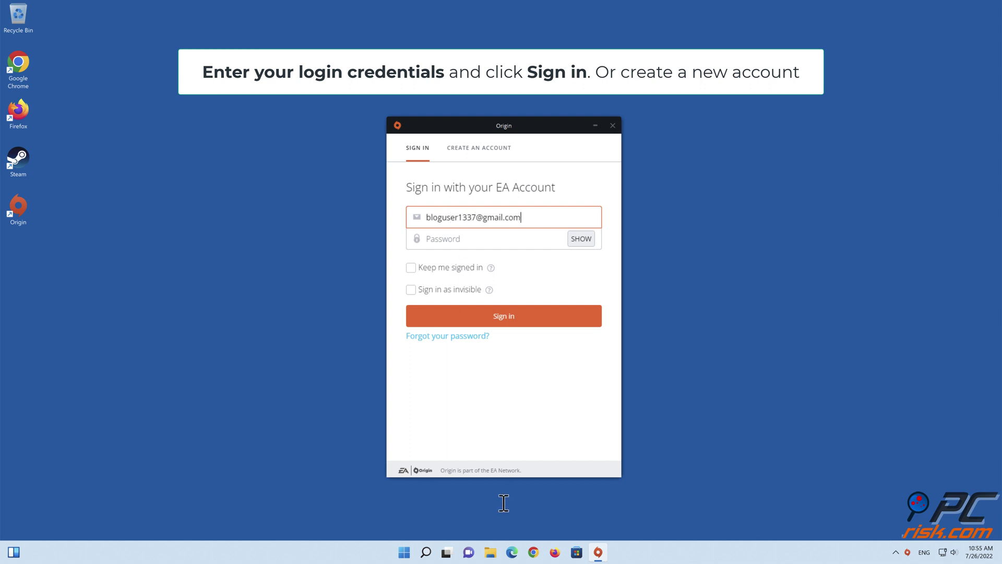
left_click(486, 245)
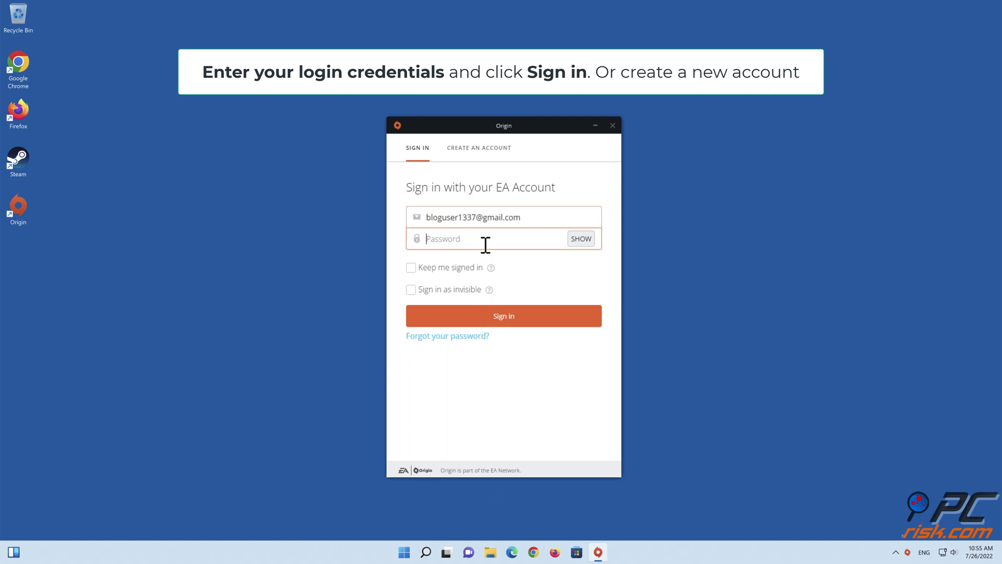
type("••")
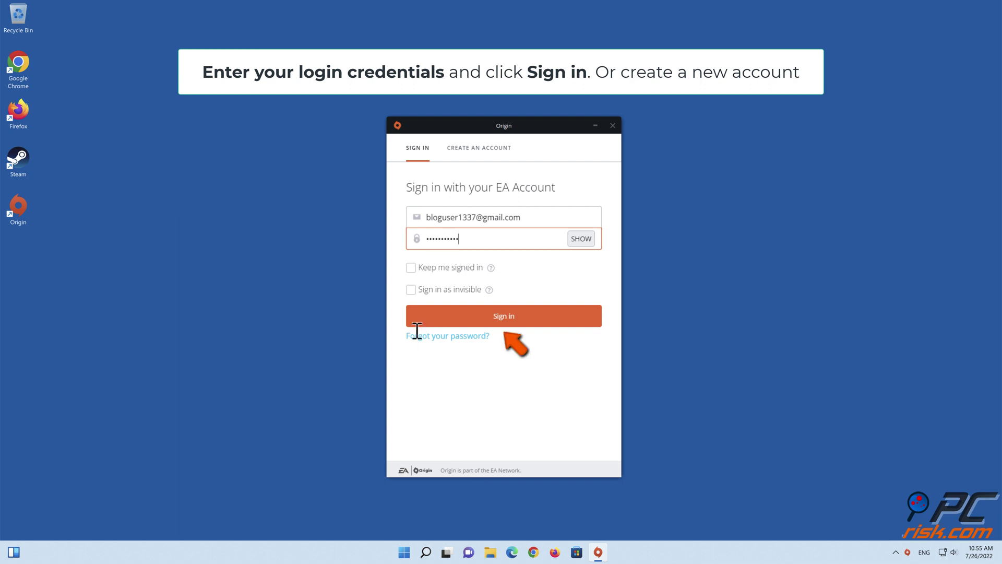
left_click(411, 267)
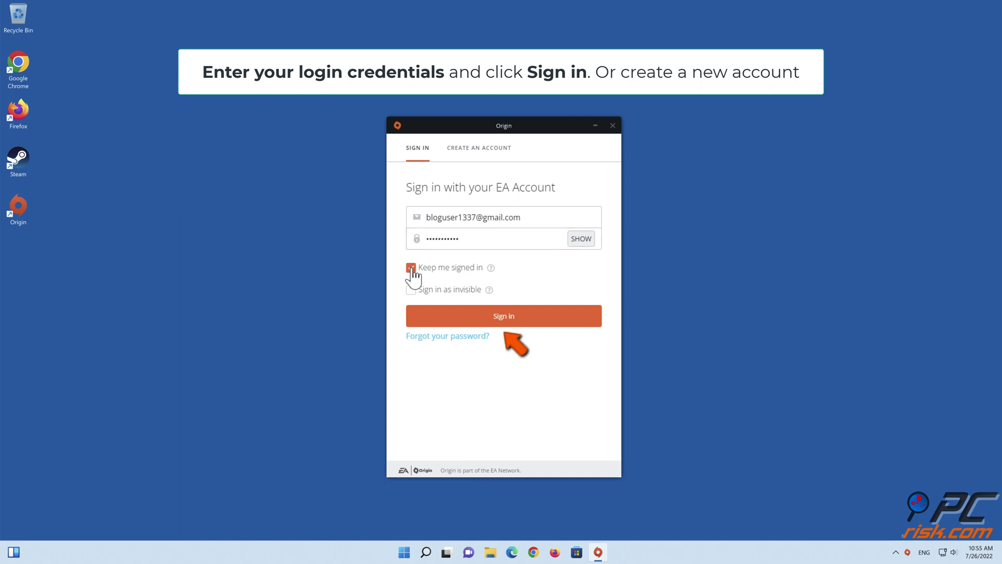
left_click(496, 316)
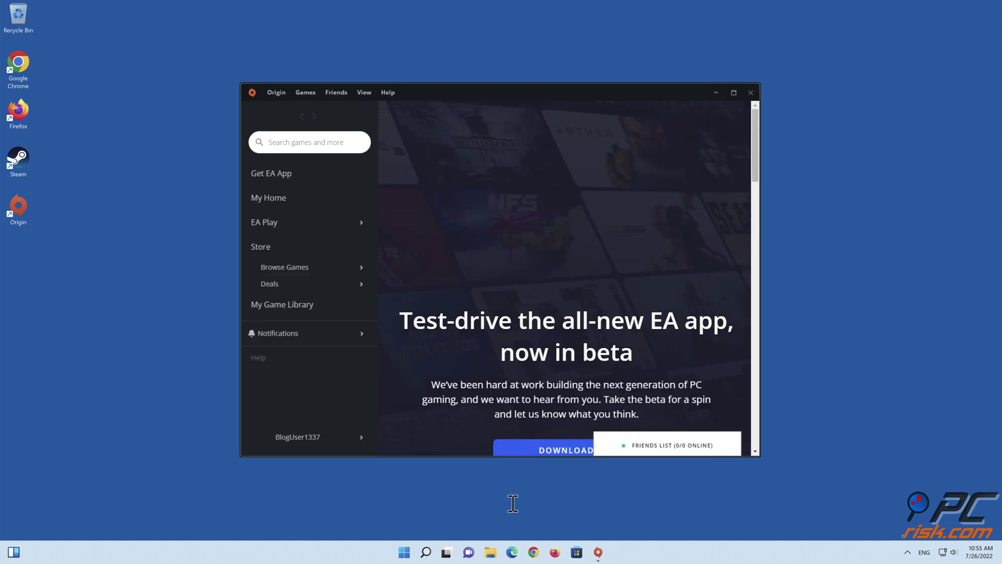
Step: Search the Origin library for 'apex legends' and start the Apex Legends download
left_click(309, 144)
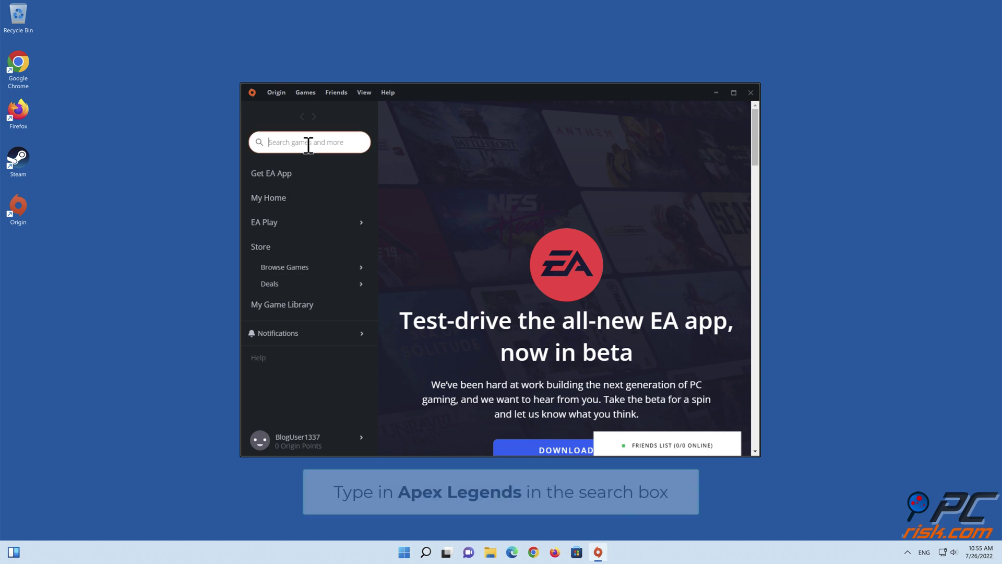
type("apex ")
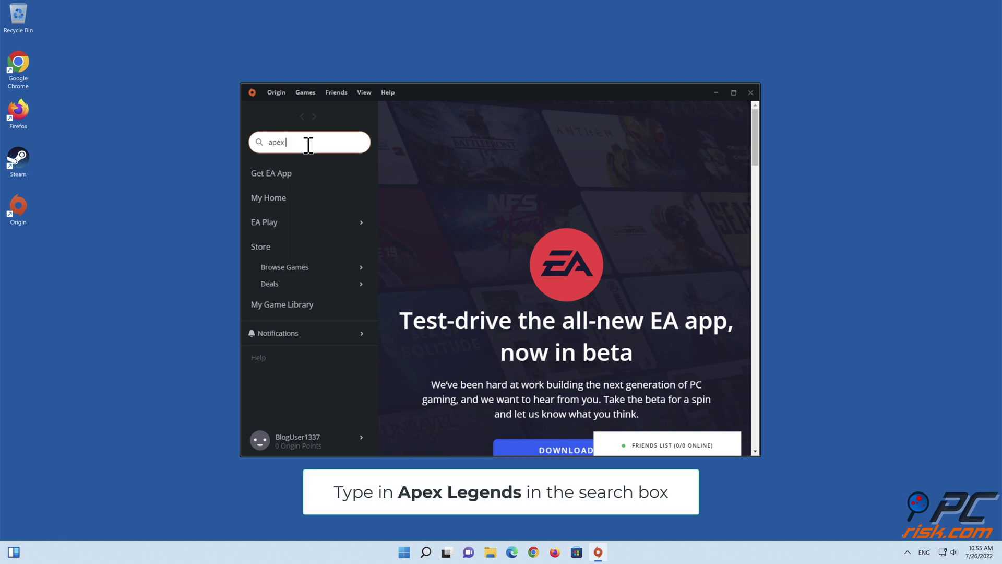
type("legends")
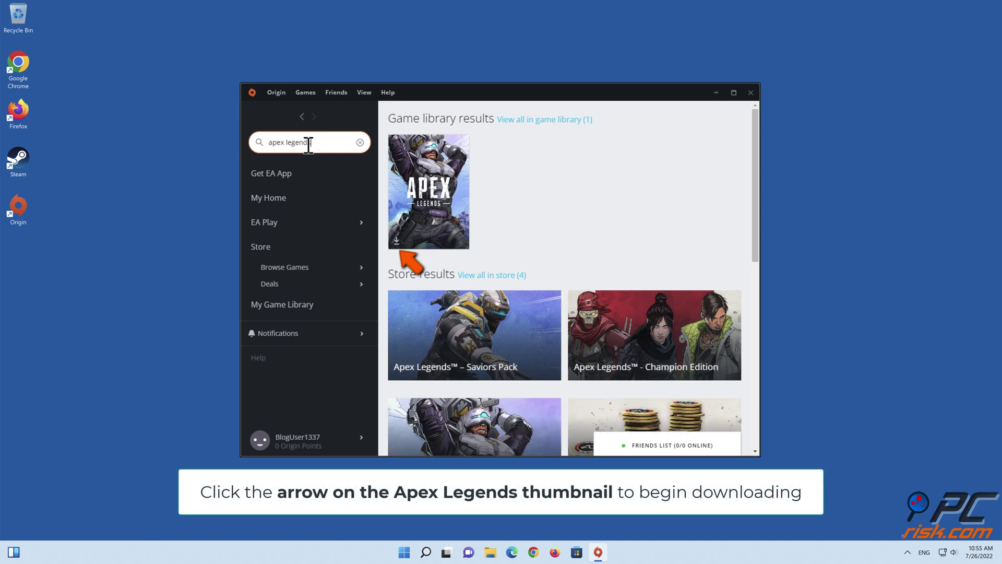
left_click(398, 241)
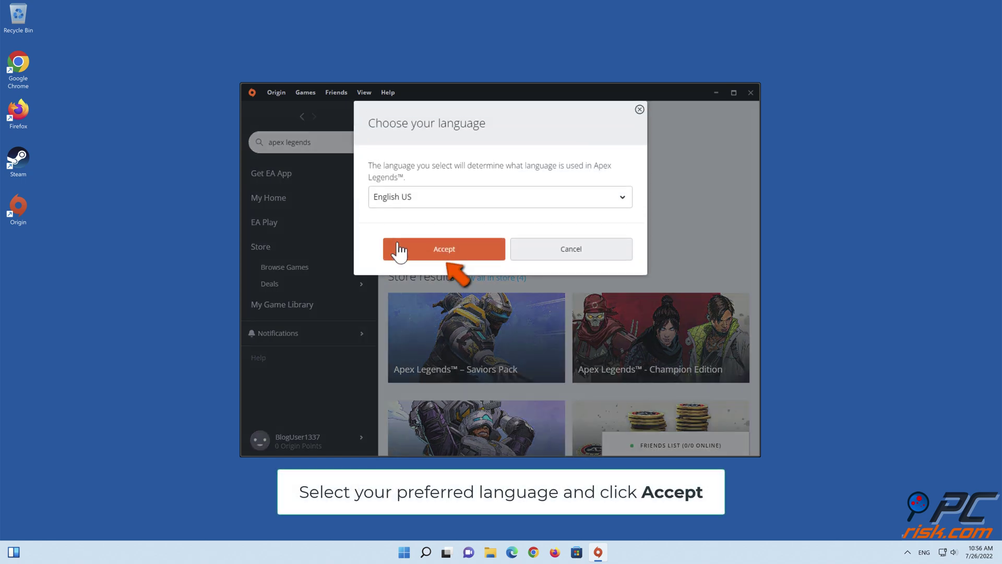
Step: Accept English US, keep the default install location, and accept the licence agreements
left_click(442, 255)
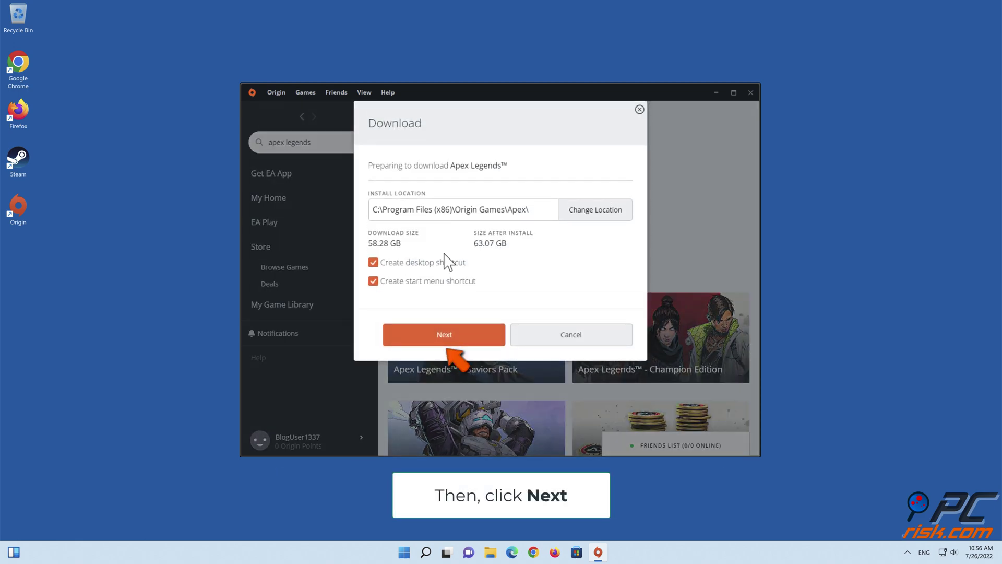
left_click(446, 334)
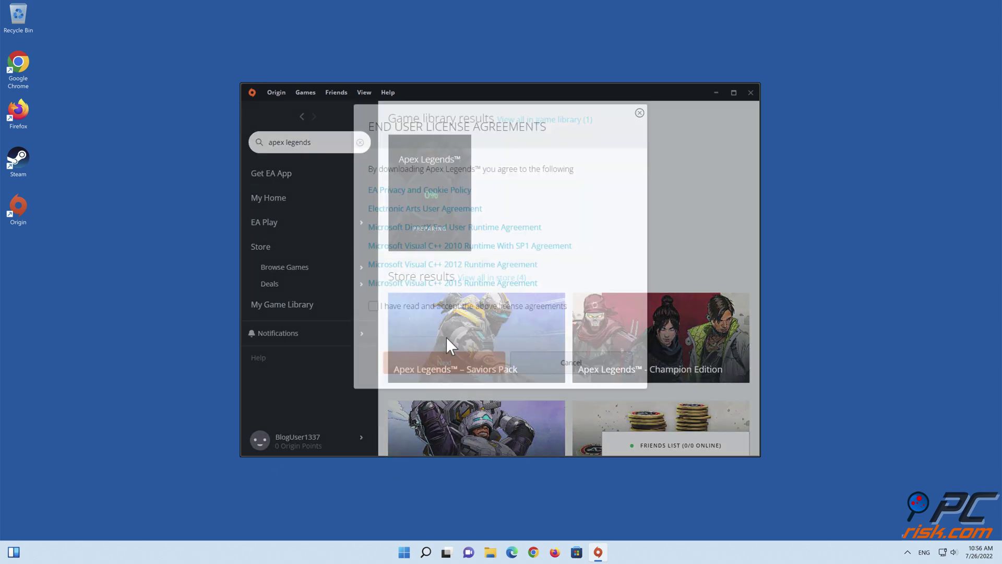
left_click(373, 303)
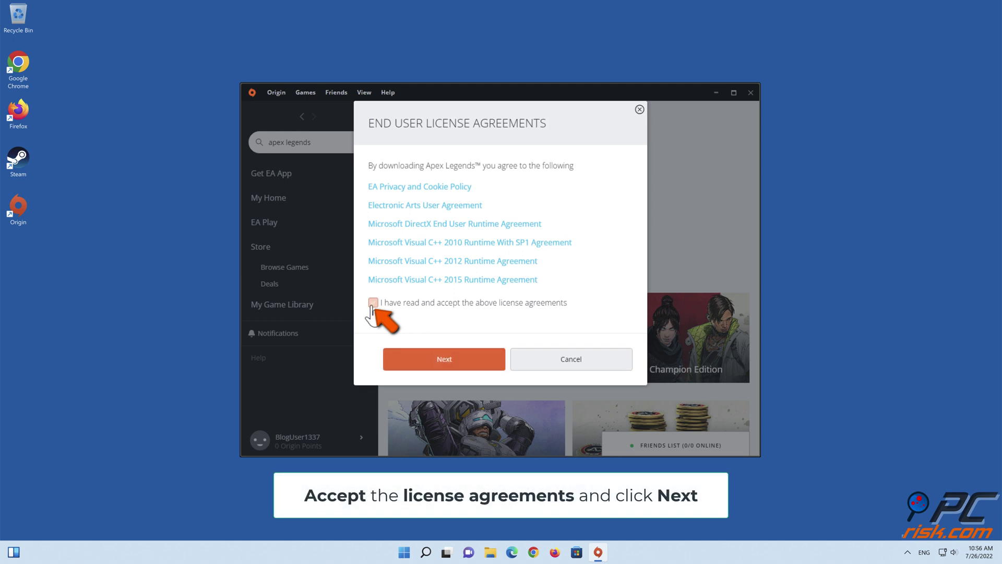
left_click(444, 364)
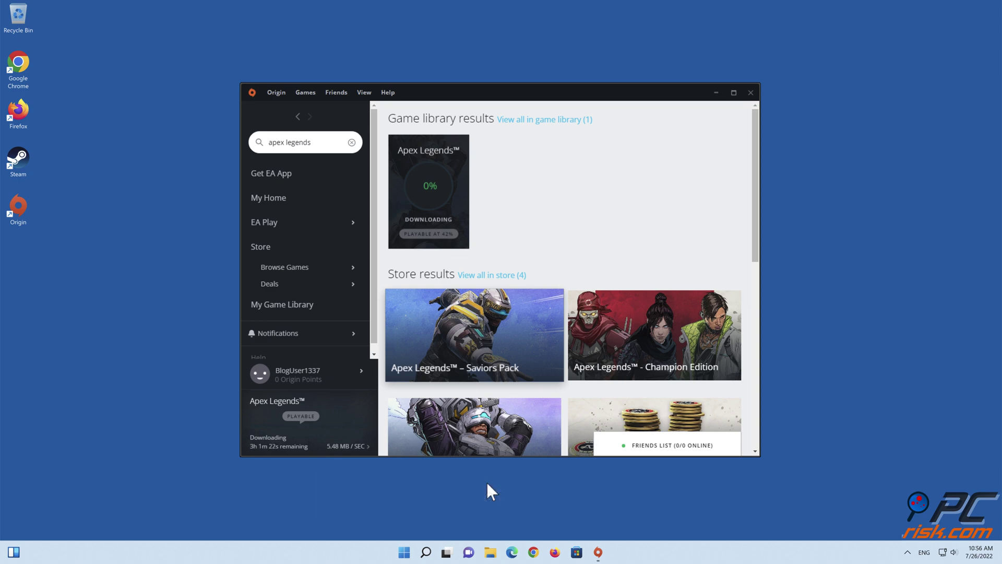
Step: Close the Origin client window from its title bar
left_click(750, 93)
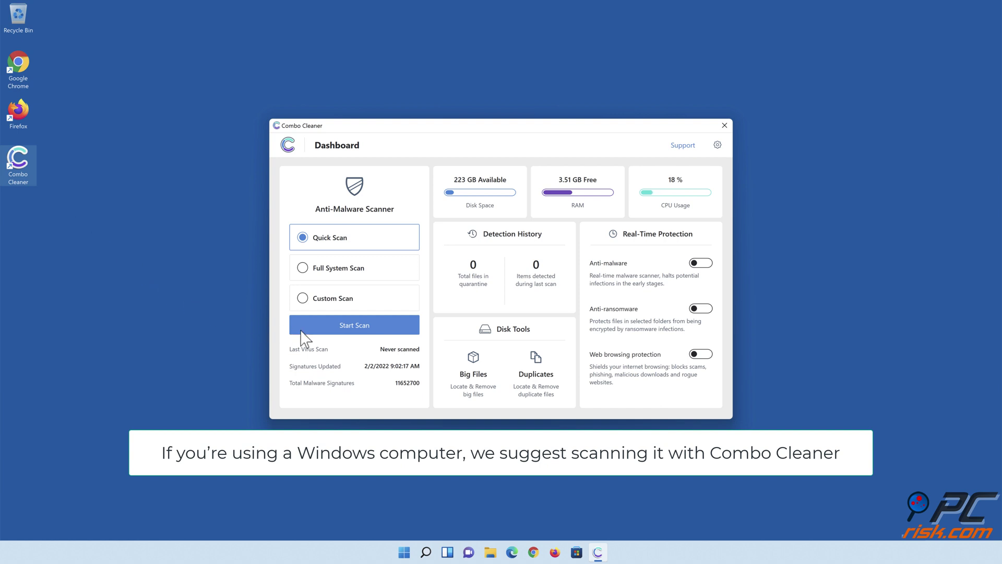
Step: Run a Quick Scan and move all 323 detected items to quarantine
left_click(355, 333)
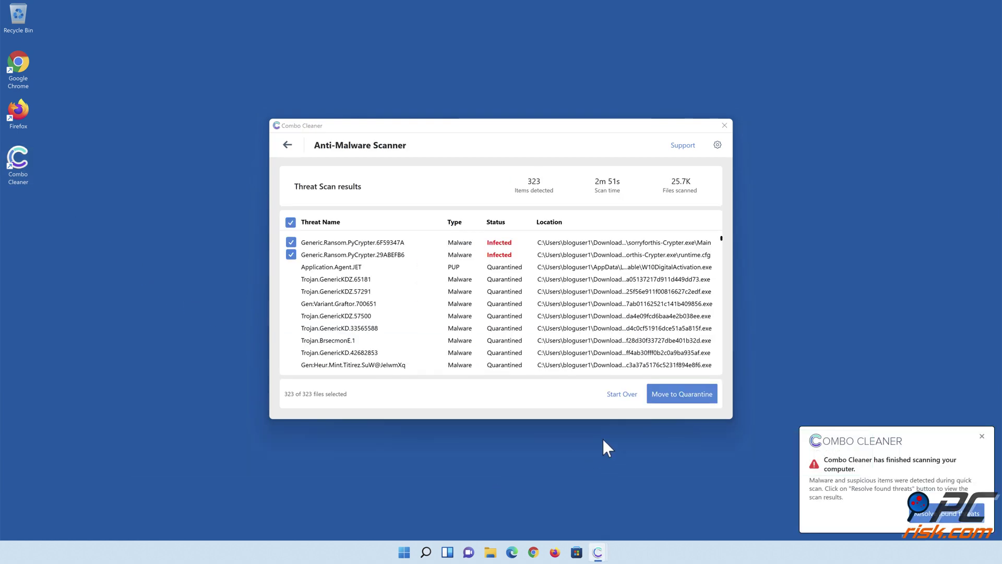
left_click(681, 395)
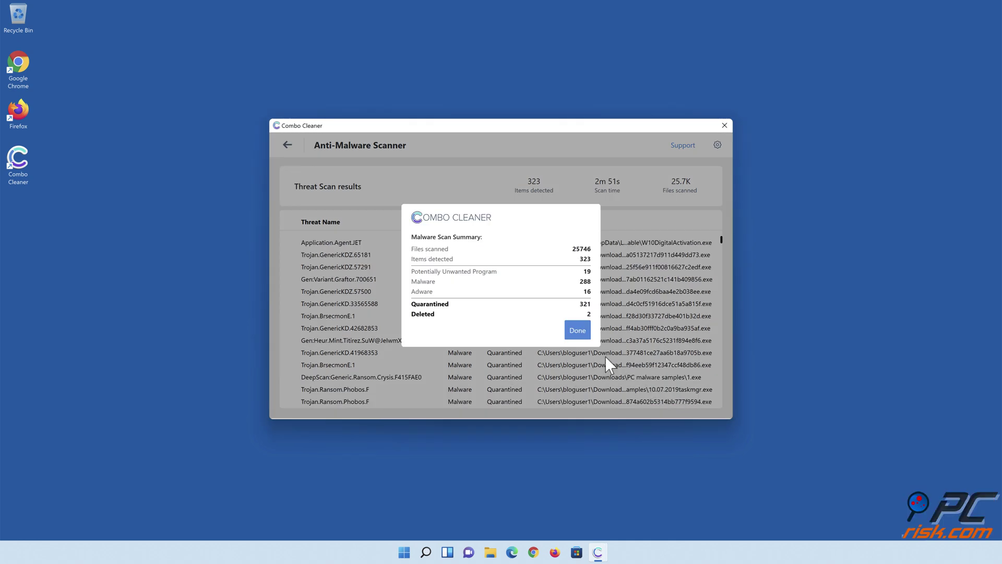
left_click(578, 330)
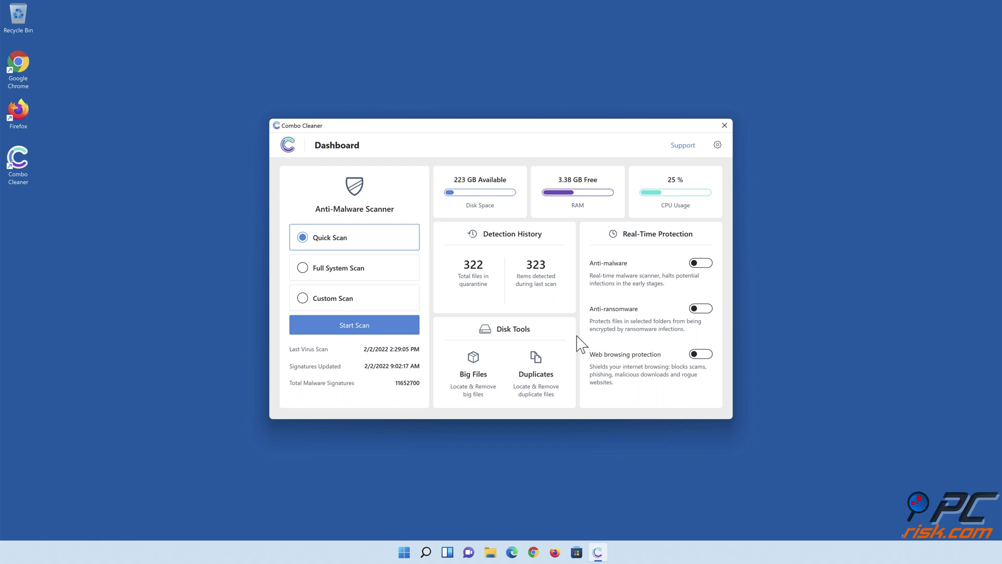
Step: Enable anti-malware and anti-ransomware protection and add Documents as a ransomware-protected folder
left_click(700, 266)
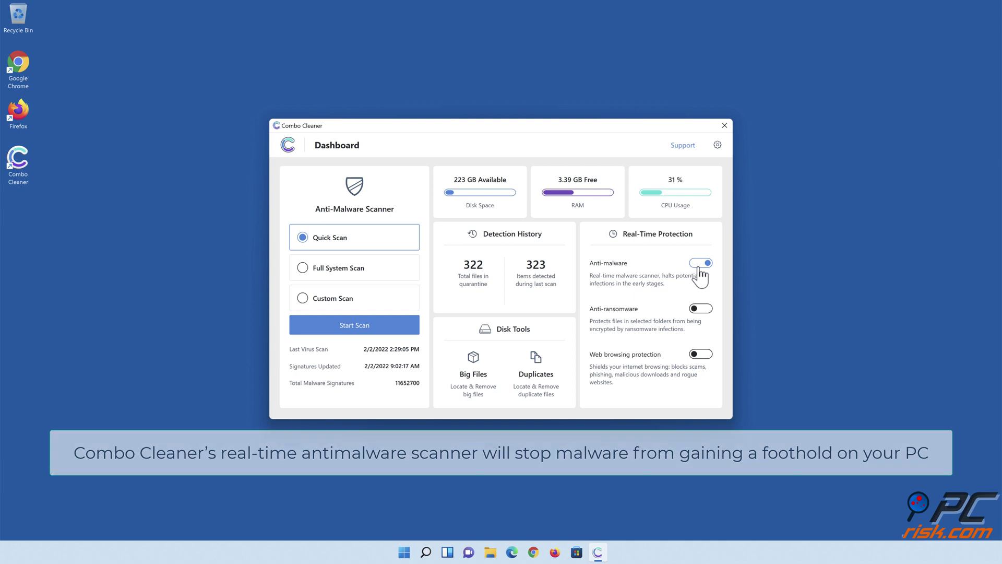
left_click(700, 309)
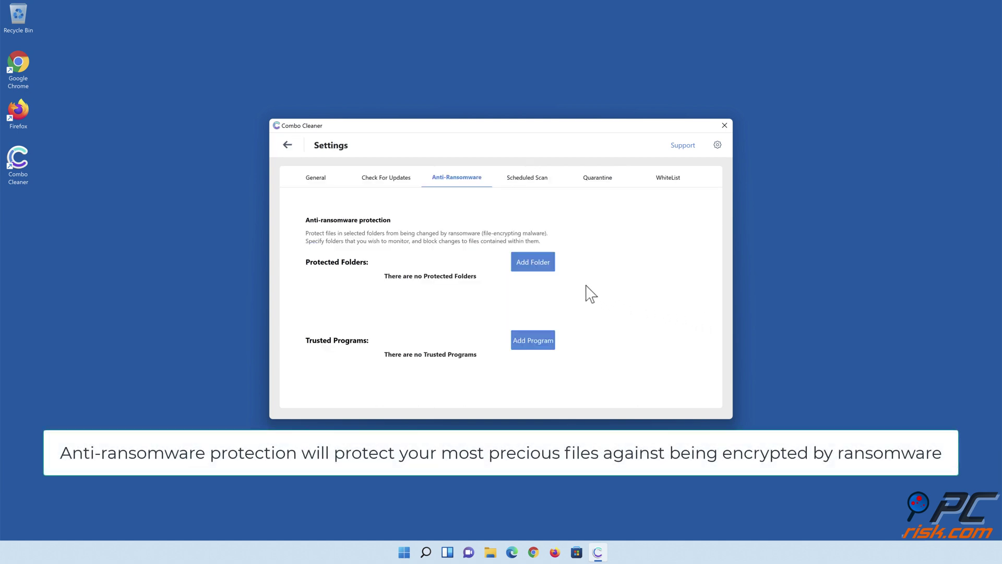
left_click(535, 267)
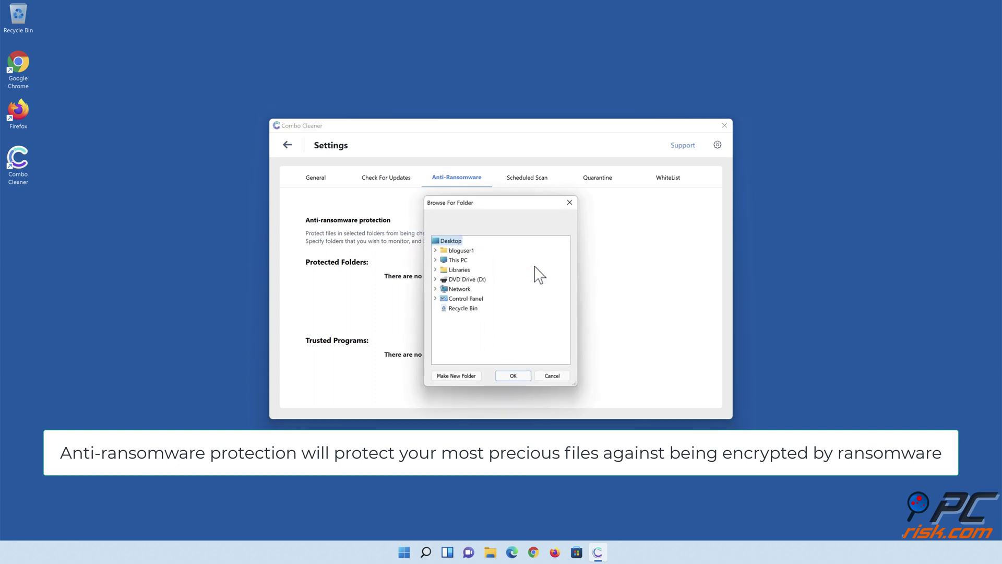
left_click(434, 269)
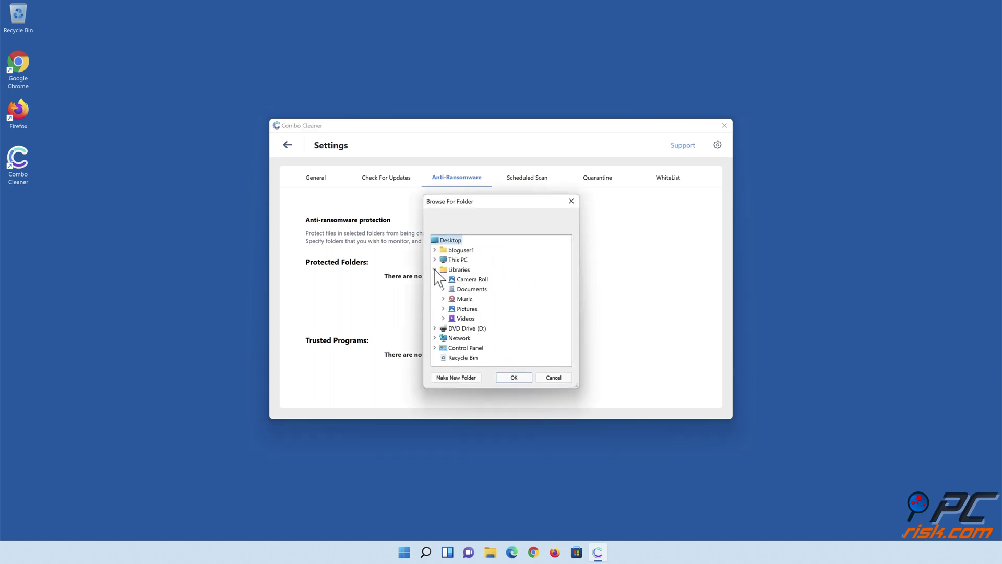
left_click(443, 288)
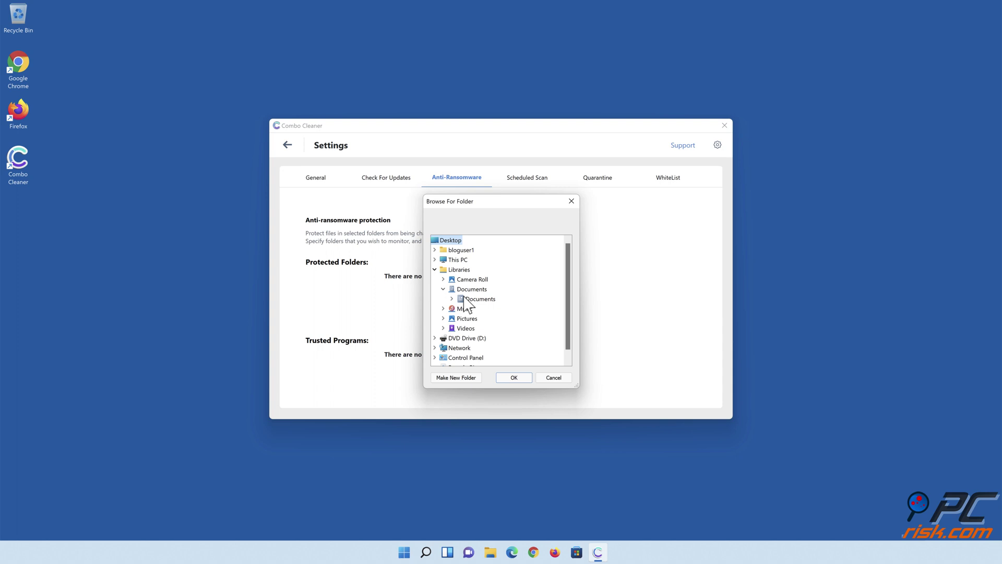
left_click(472, 300)
left_click(514, 377)
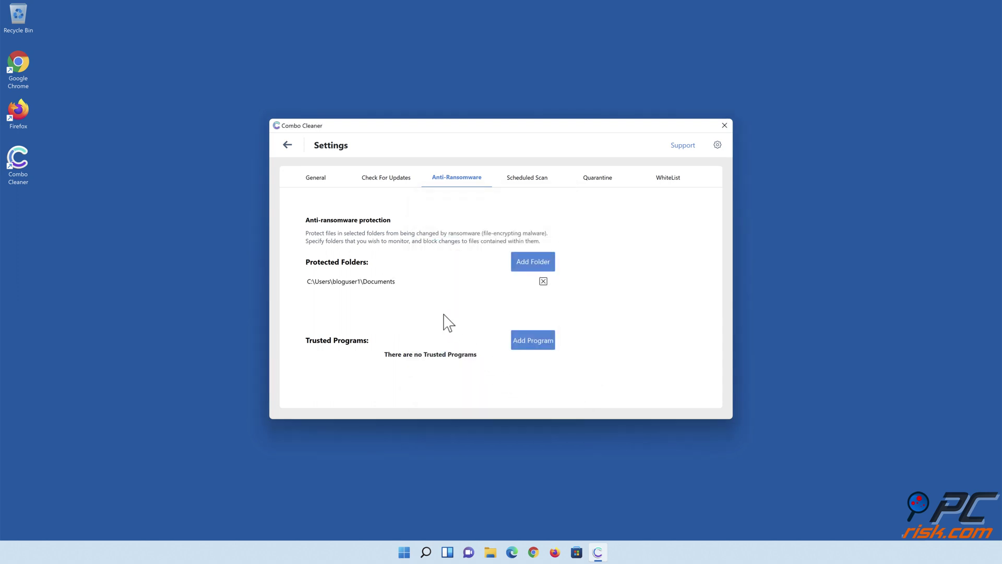
left_click(288, 145)
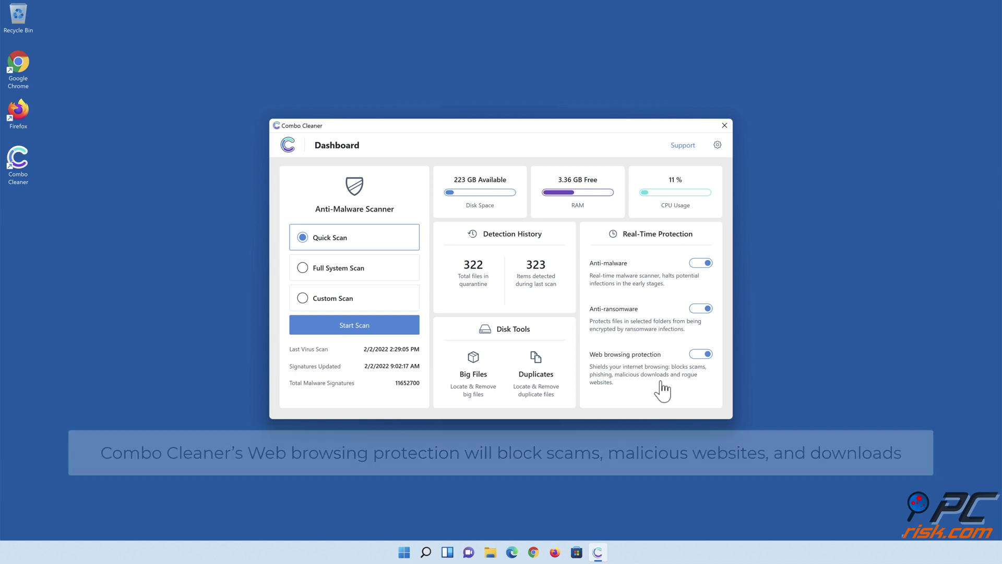
Step: Switch on Web browsing protection in the Real-Time Protection panel
left_click(508, 496)
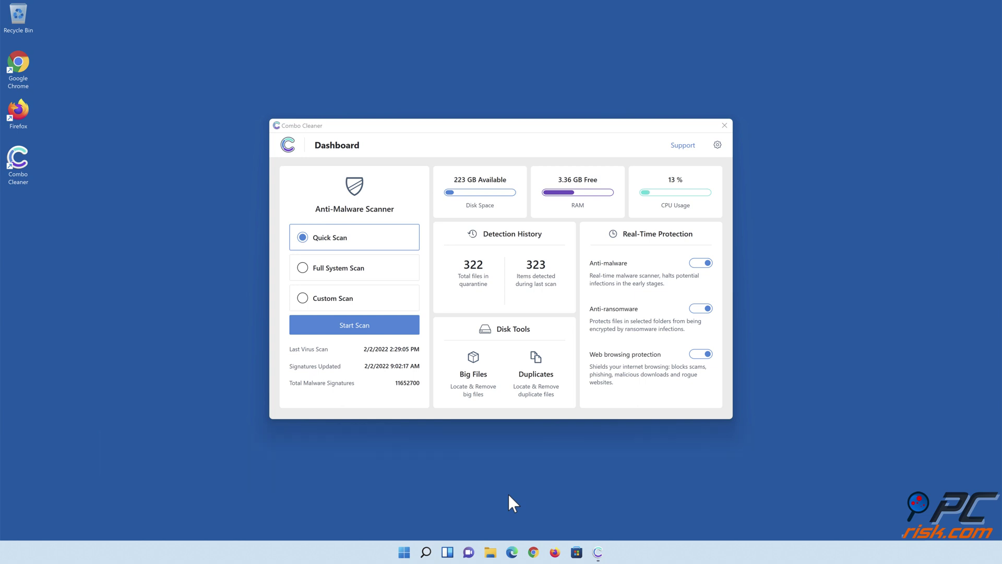
Step: Close the Combo Cleaner window
left_click(724, 126)
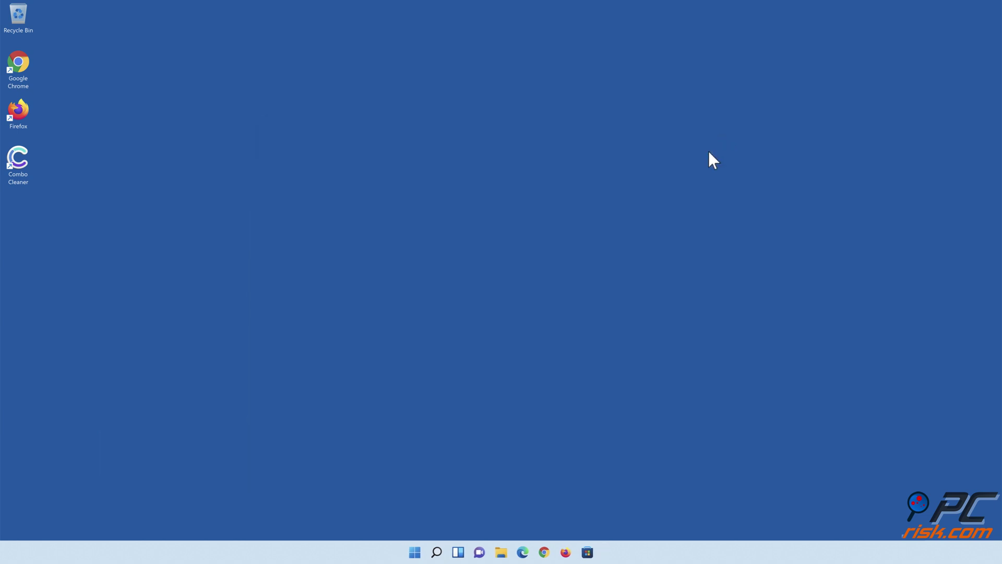